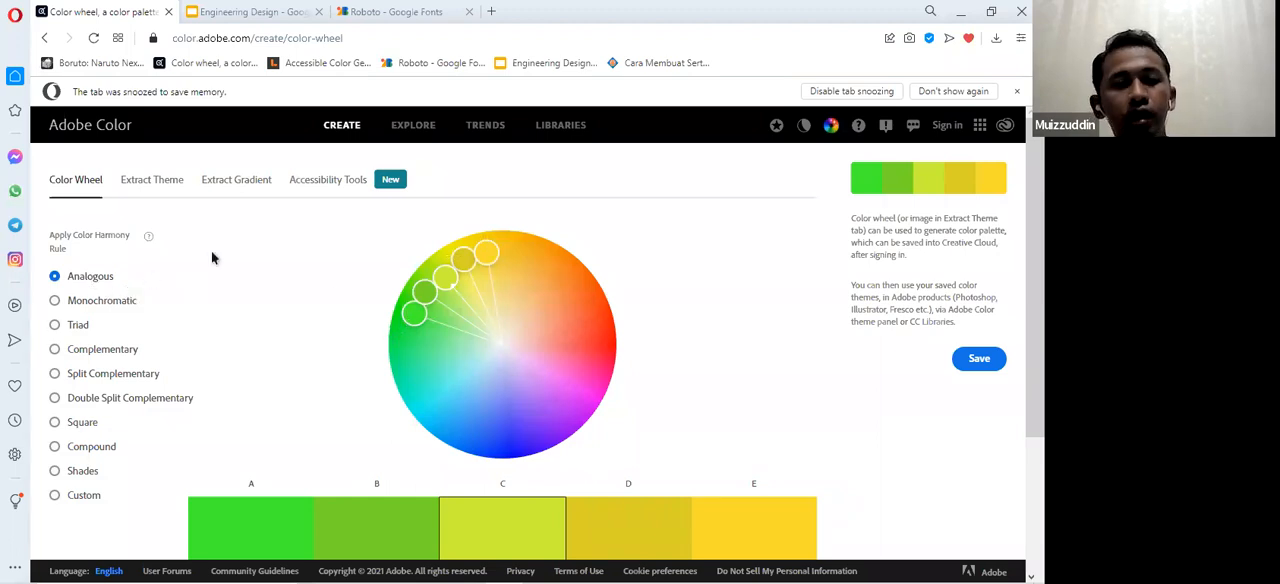
Preview the Monochromatic, Triad and Complementary harmony rules on the color wheel and settle on Split Complementary.
left_click(118, 306)
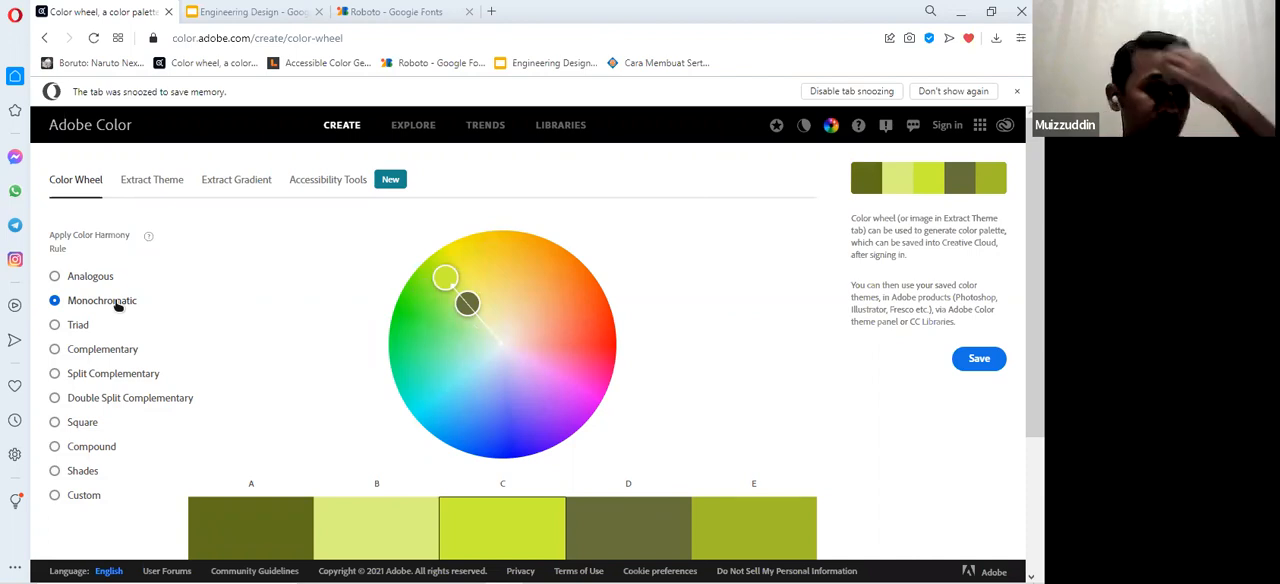
left_click(70, 330)
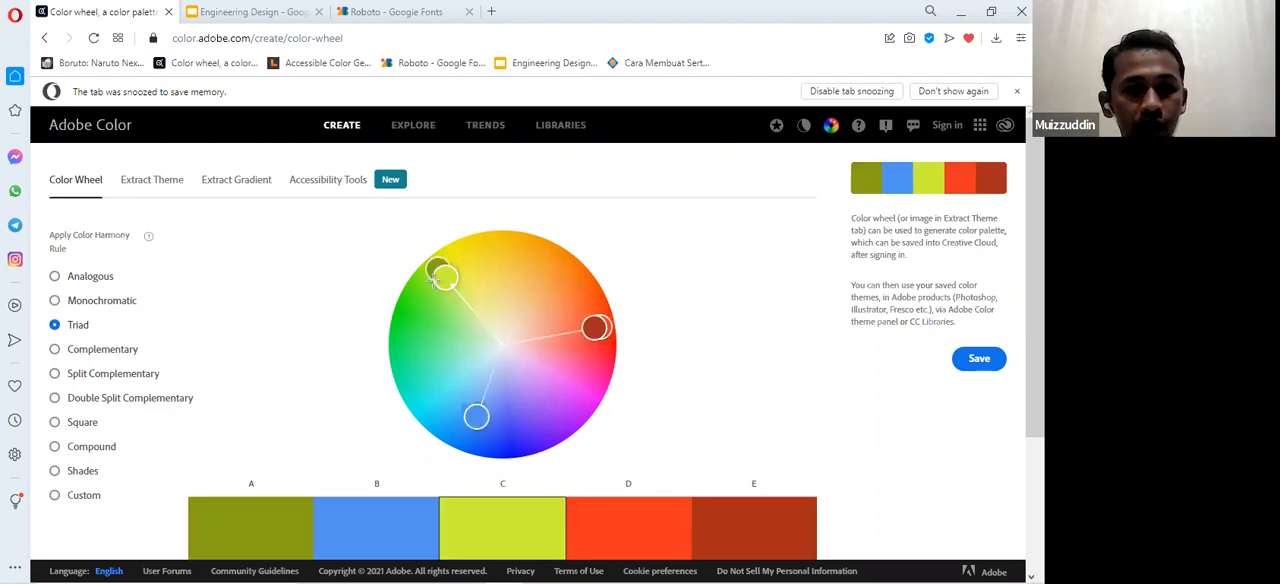
left_click(105, 358)
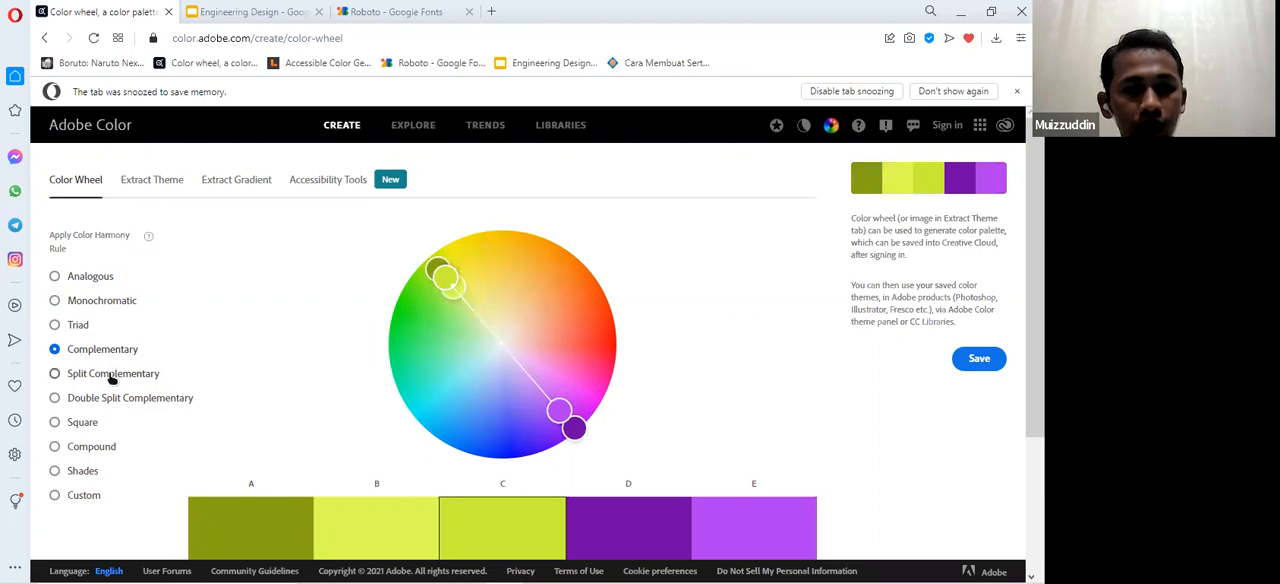
left_click(112, 377)
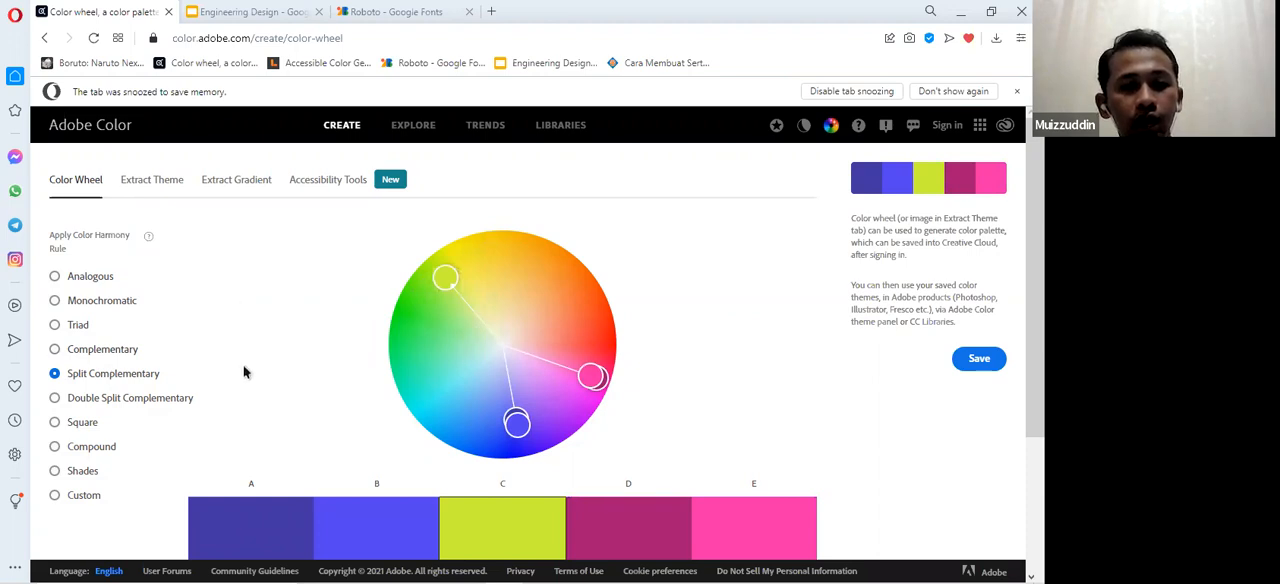
Copy the hex code #4136A3 of color A in the Split Complementary palette.
scroll(228, 323, "down", 1)
scroll(228, 323, "down", 1)
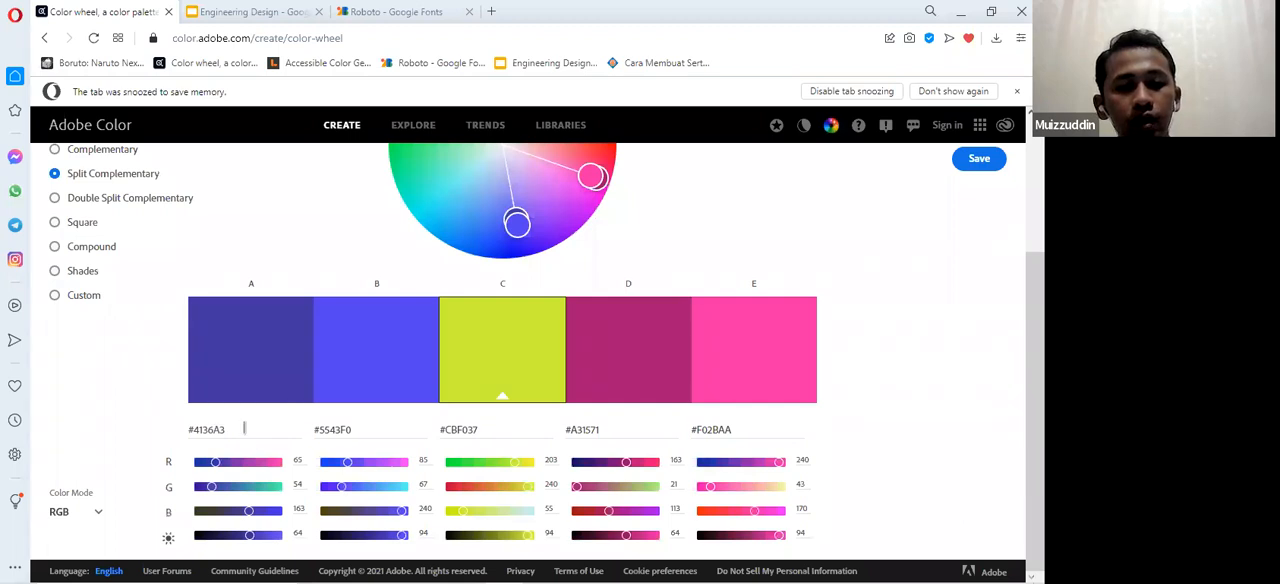
left_click_drag(244, 428, 165, 432)
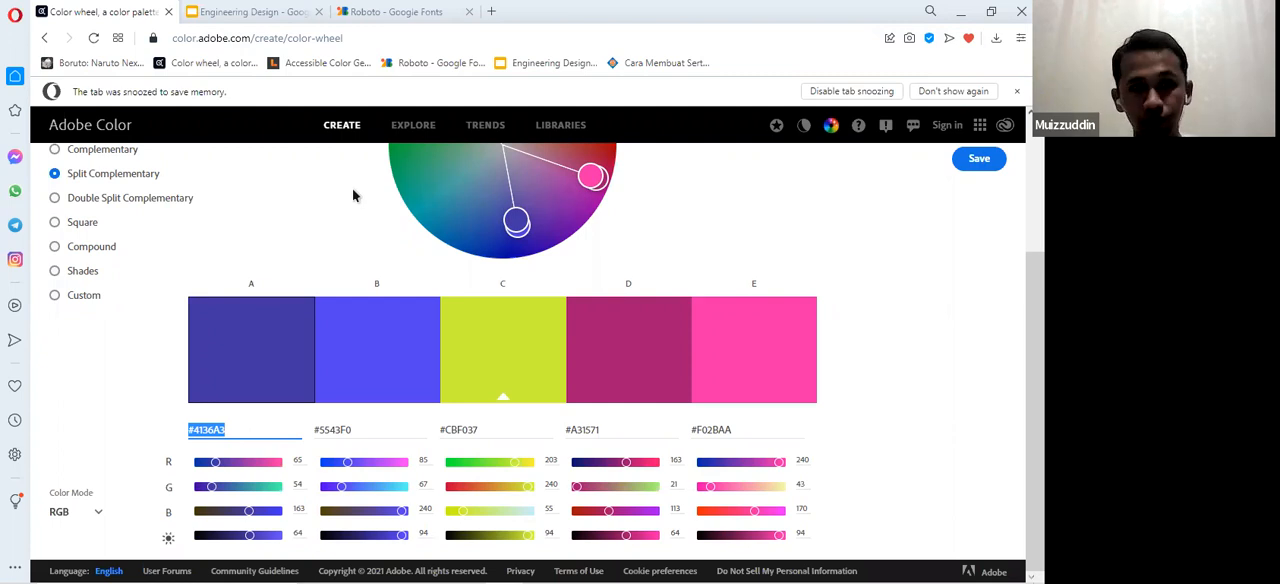
Go to Figma in a new browser tab and open the Untitled design file stored in Drafts.
left_click(492, 14)
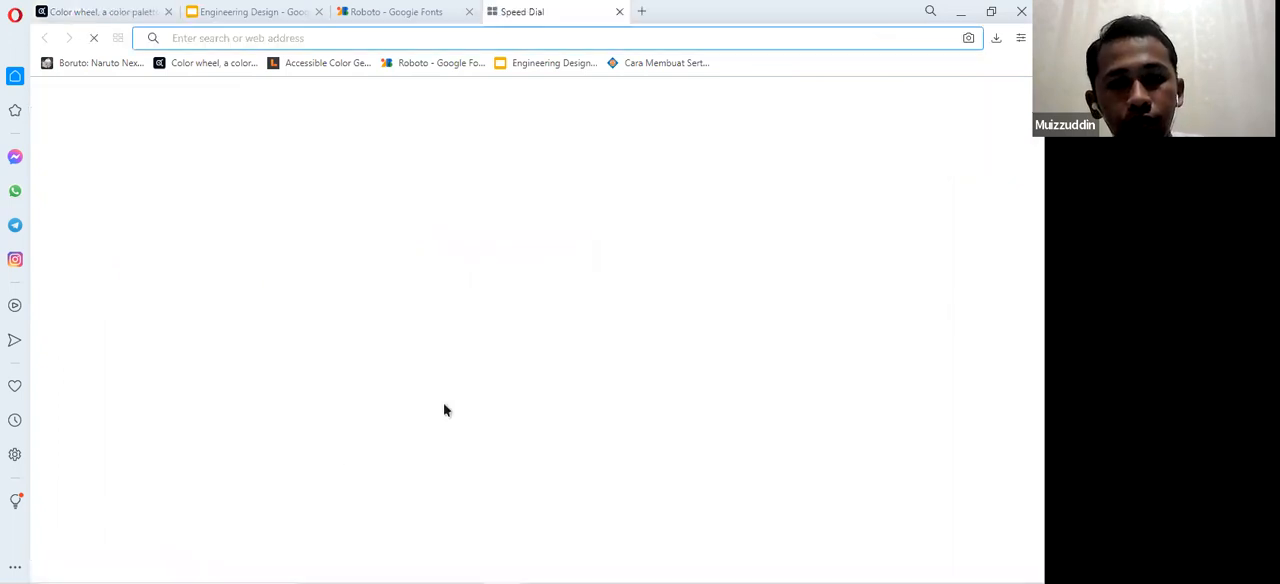
left_click(361, 402)
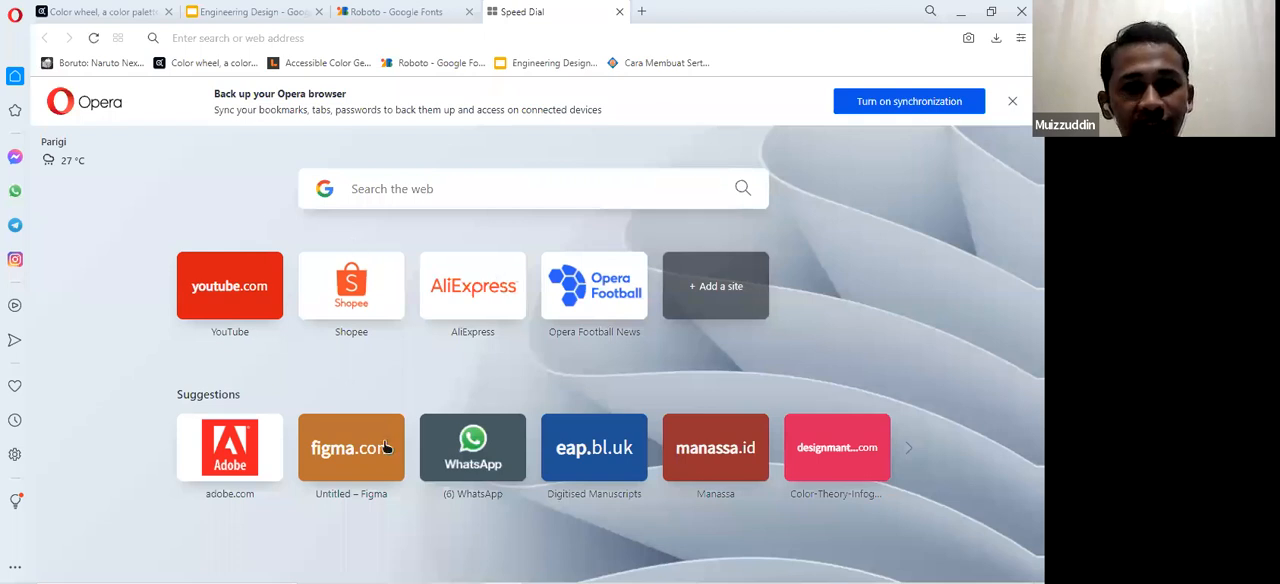
left_click(336, 463)
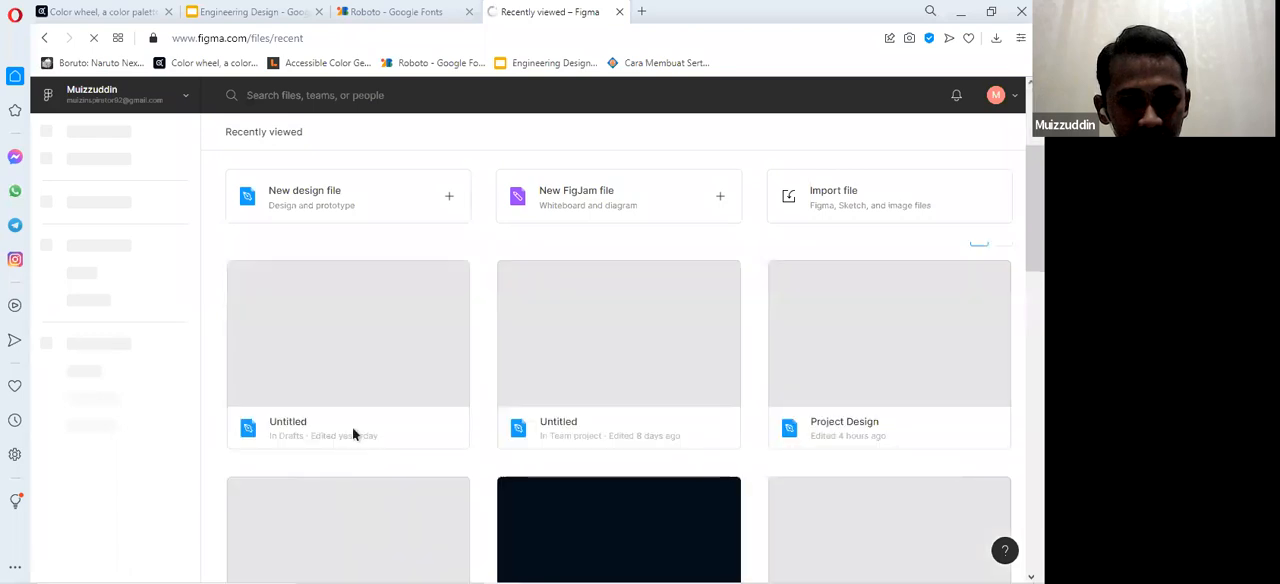
scroll(352, 434, "down", 2)
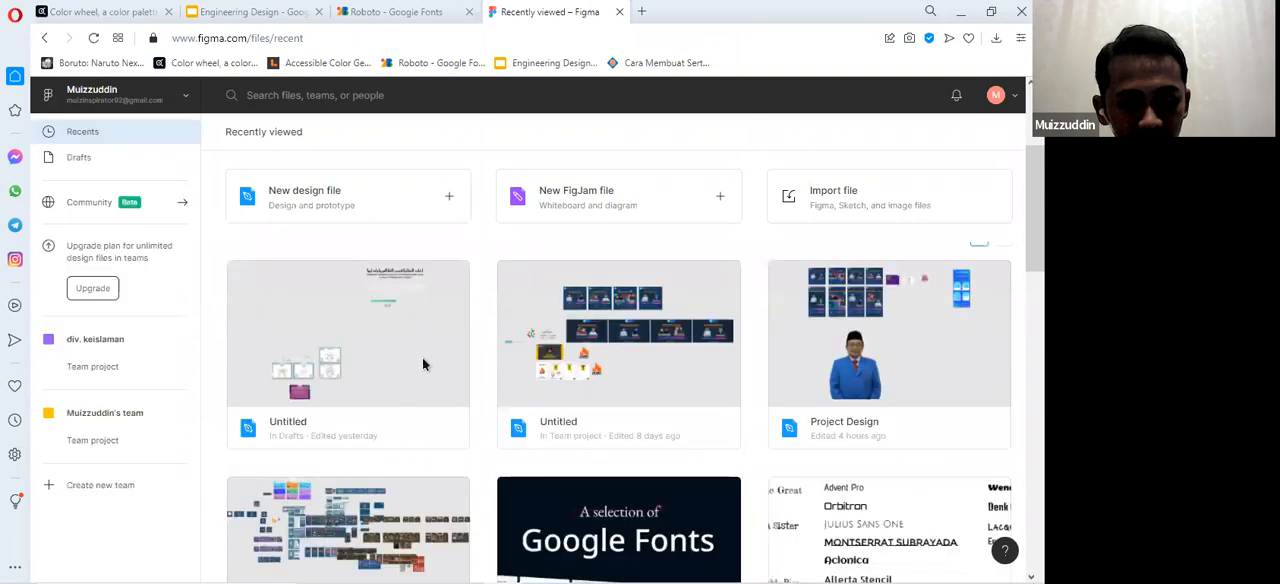
double_click(424, 361)
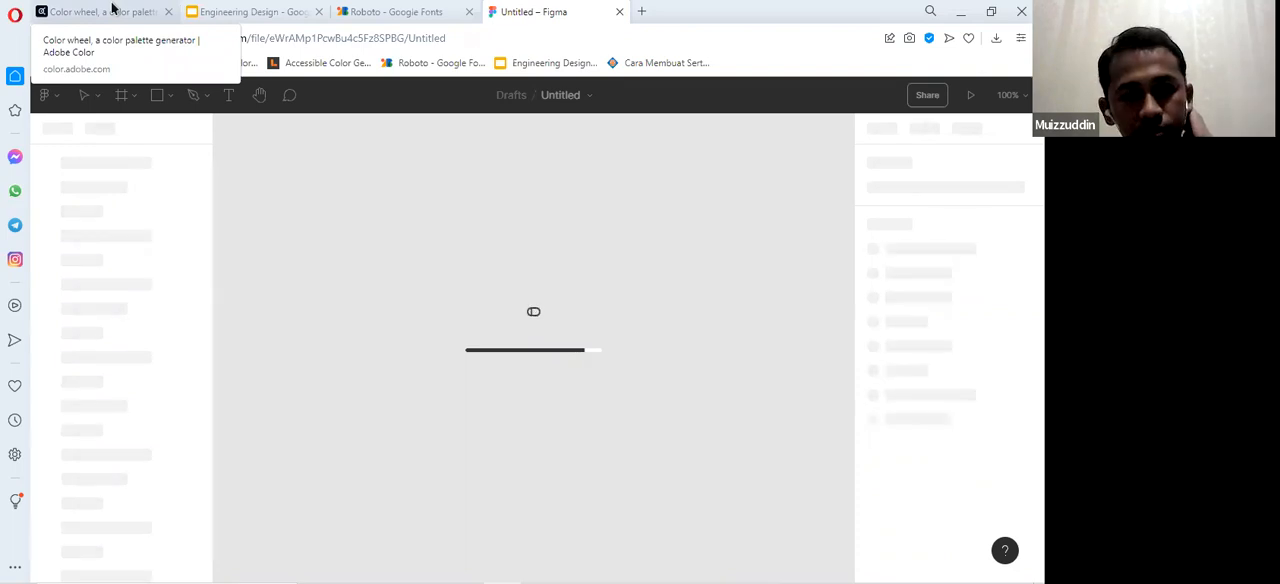
left_click(113, 8)
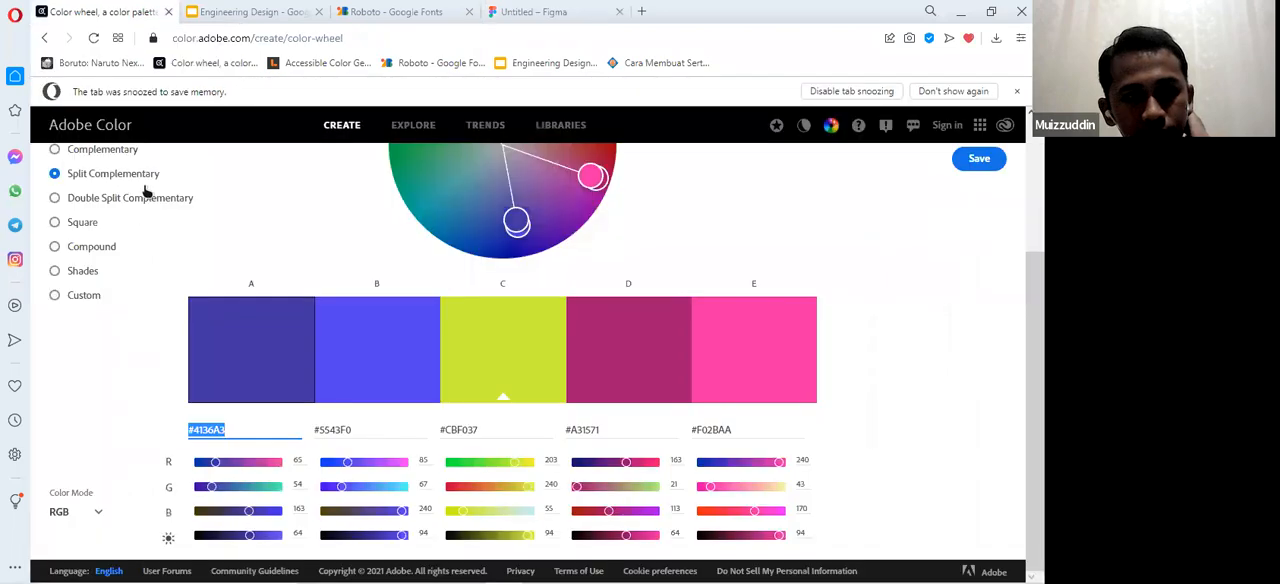
scroll(600, 293, "up", 3)
scroll(400, 350, "down", 3)
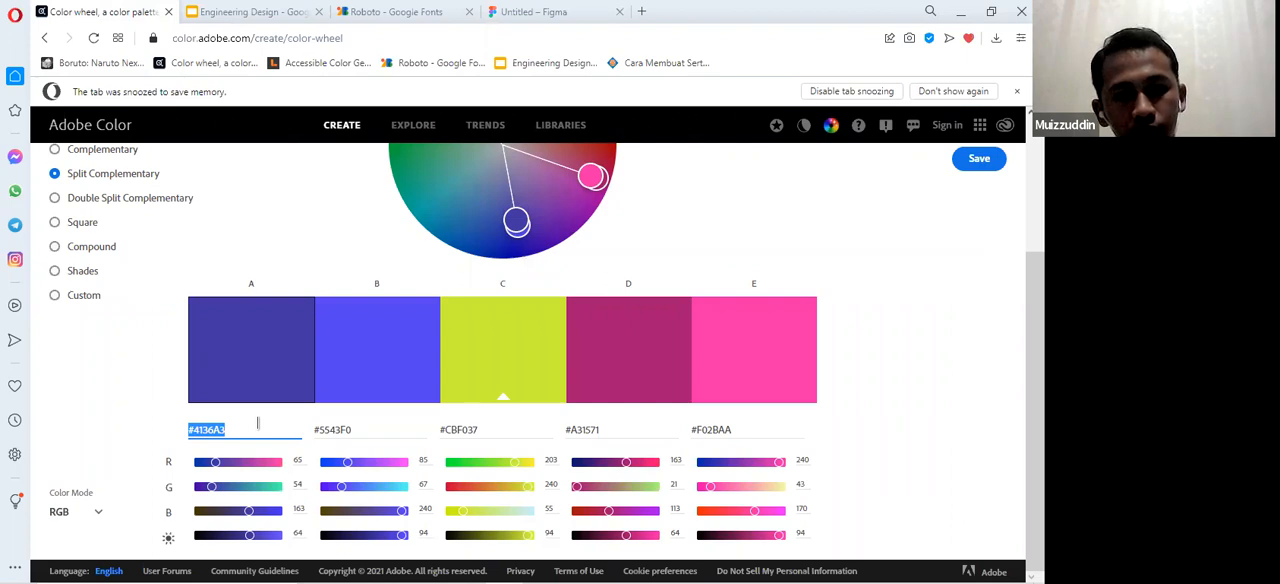
left_click(537, 11)
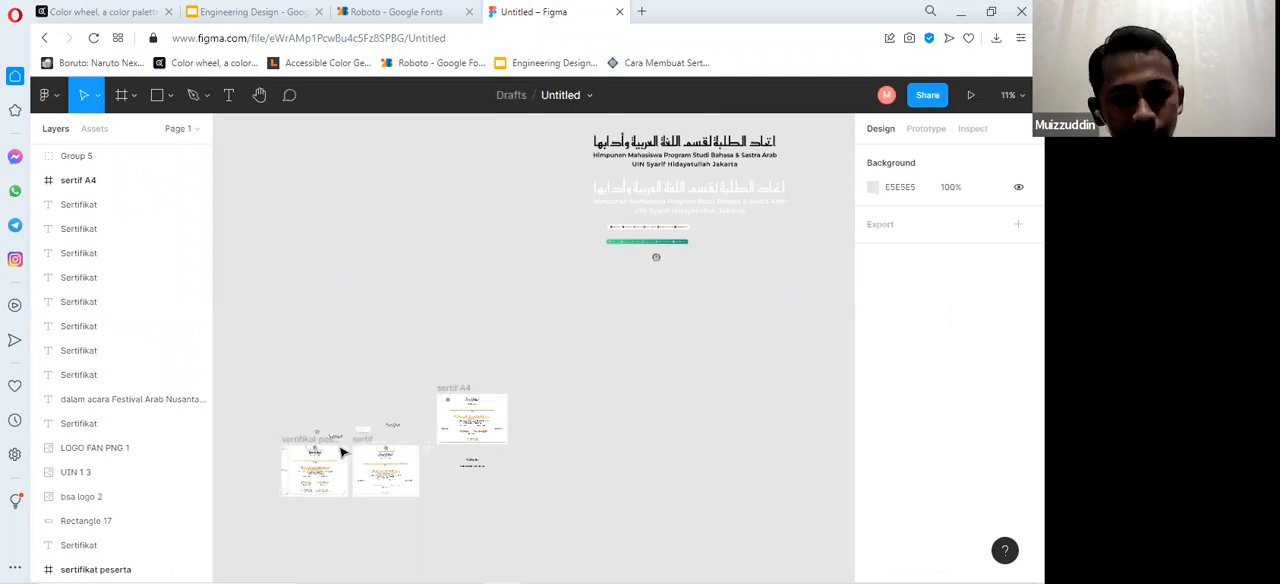
Set the fill of the white rounded rectangle above the sertif frame to the copied color #4136A3.
scroll(357, 441, "up", 1)
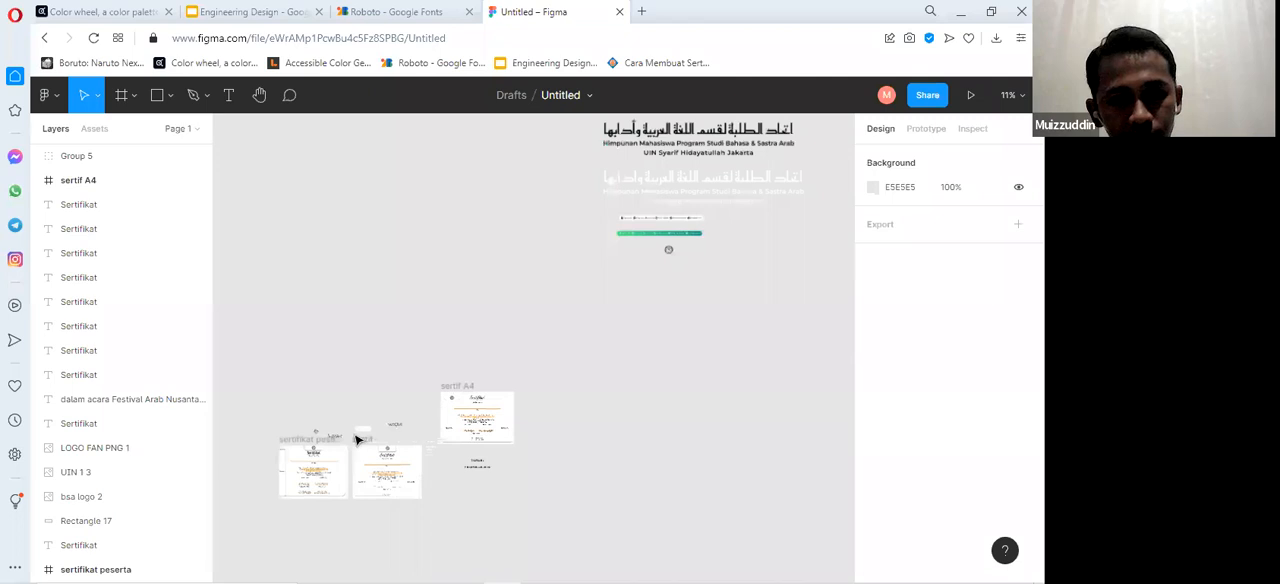
scroll(360, 436, "up", 2)
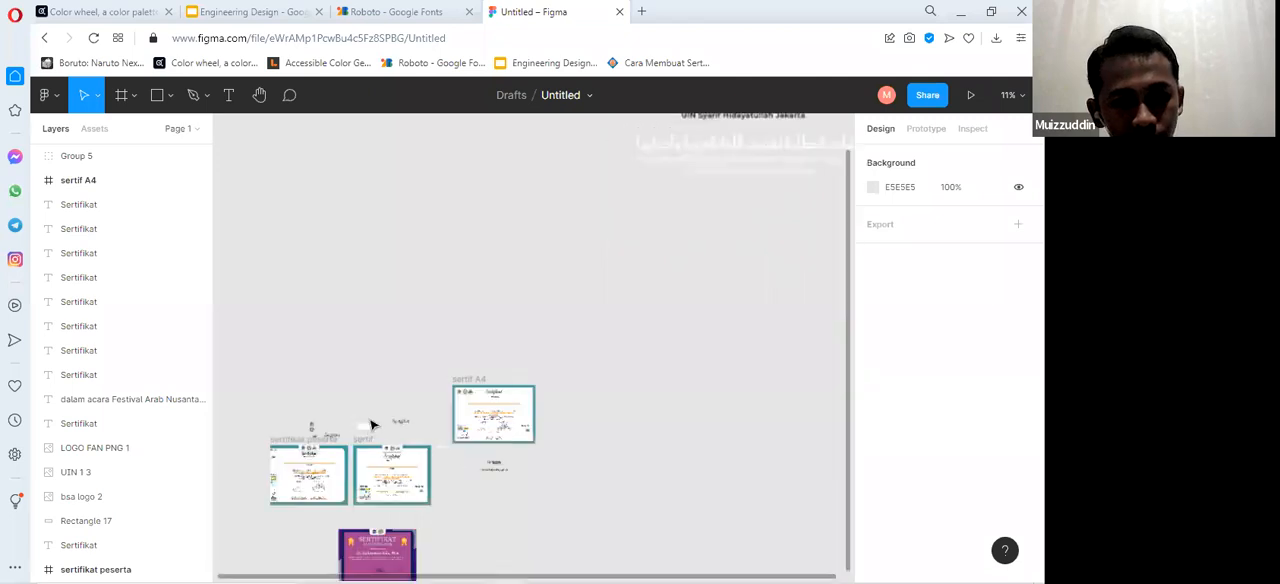
scroll(370, 425, "up", 2)
scroll(371, 427, "up", 2)
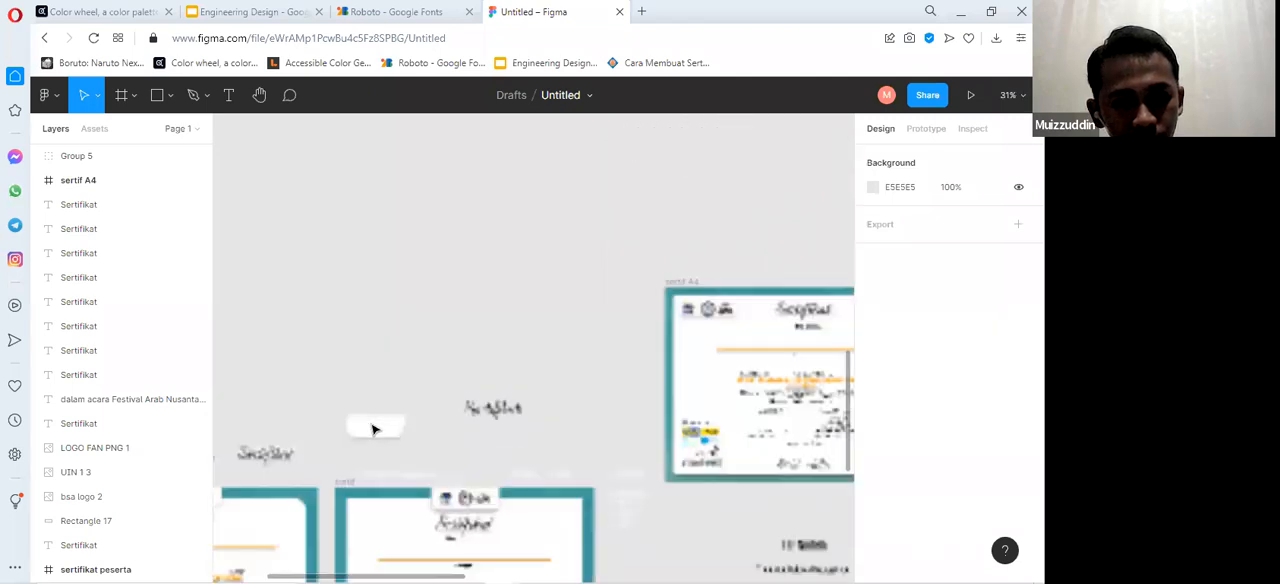
scroll(373, 430, "up", 3)
scroll(375, 431, "up", 2)
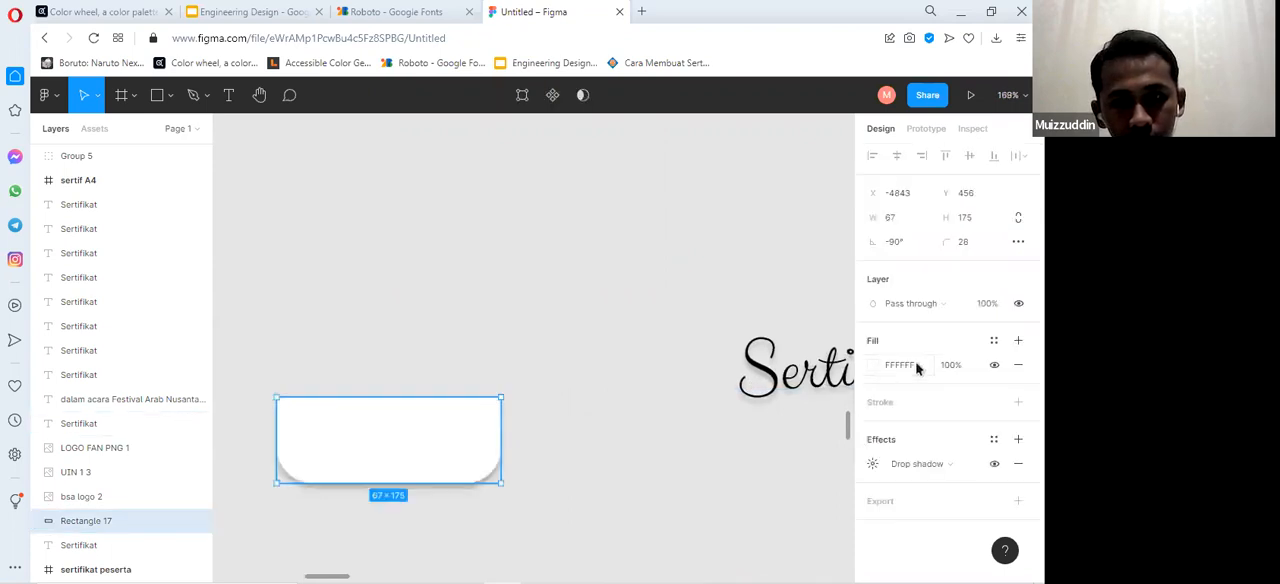
left_click(923, 362)
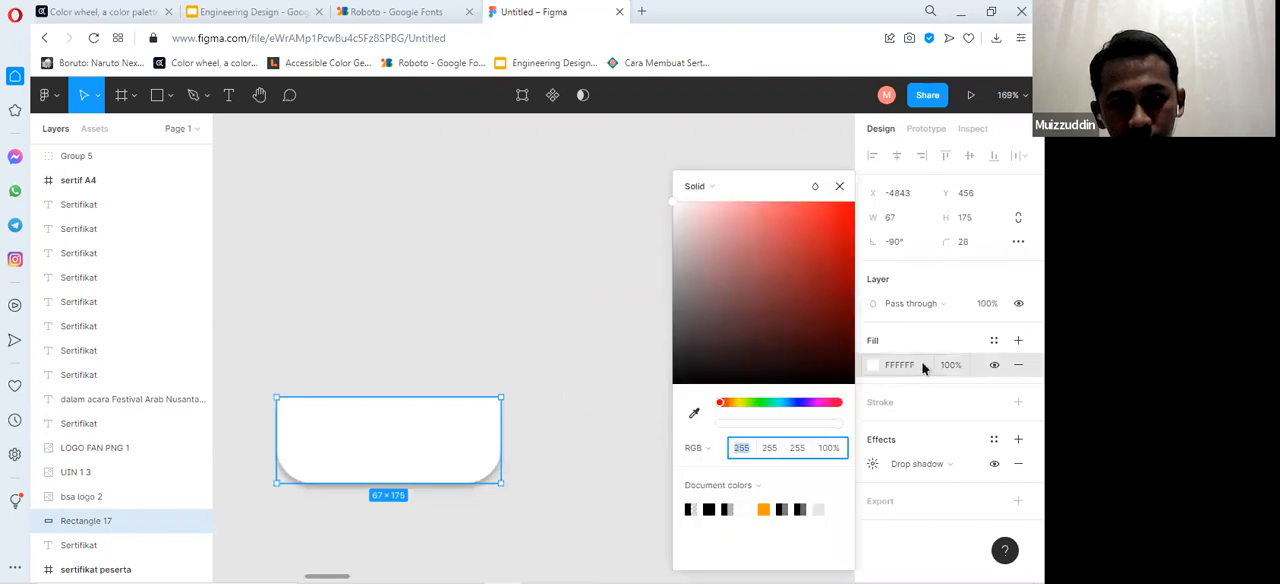
left_click(923, 366)
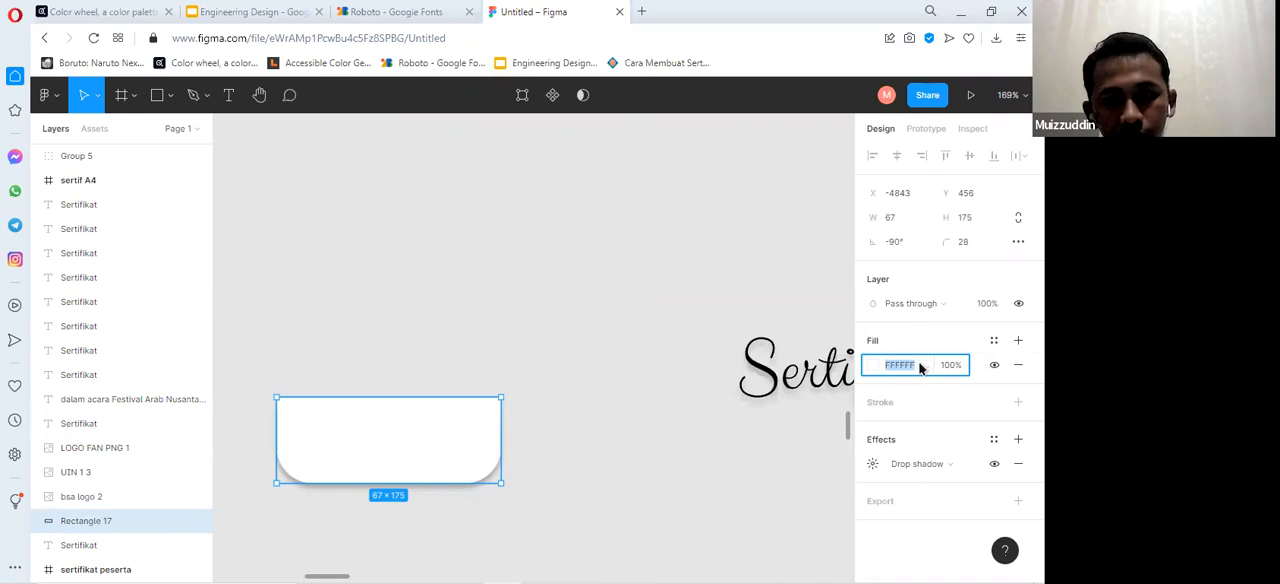
type("#4136A3")
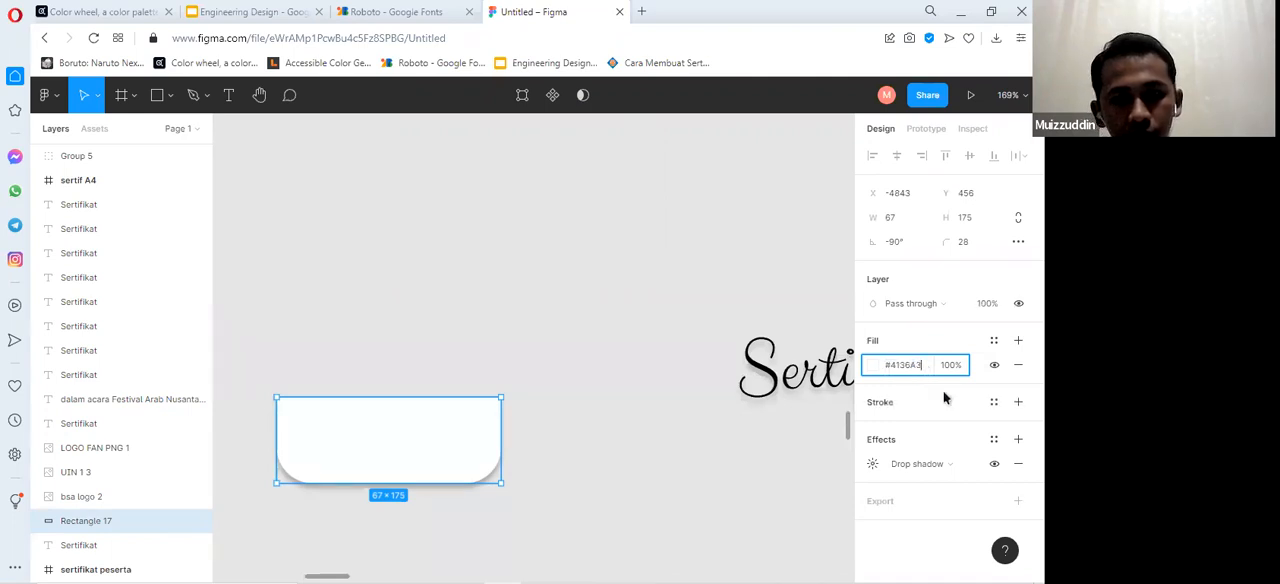
key("Return")
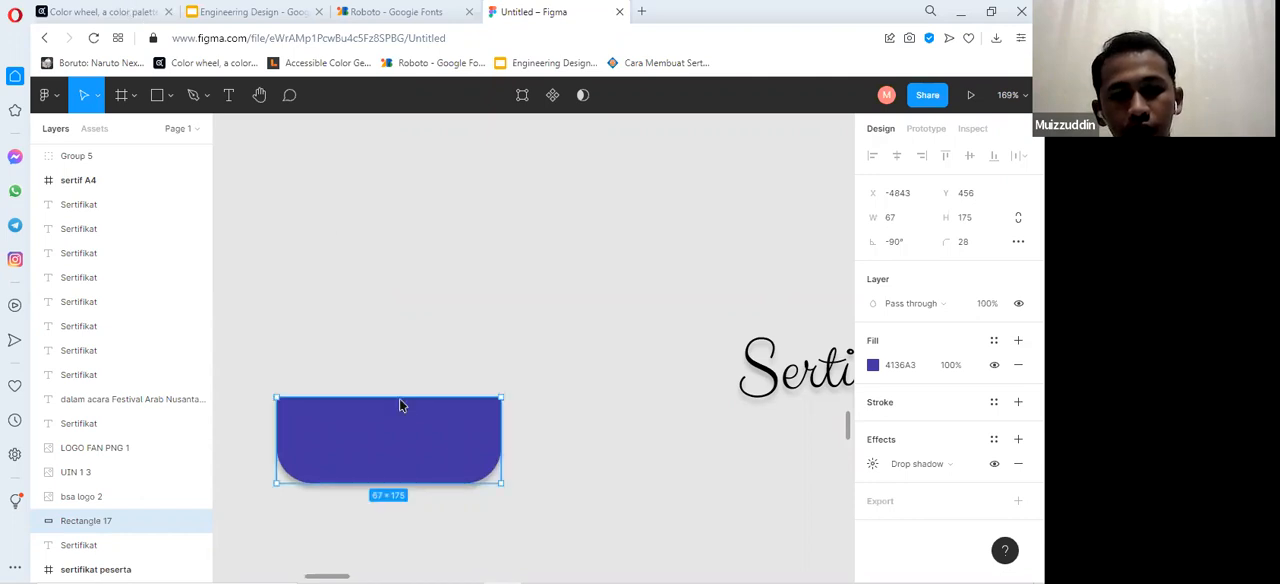
Review the Split Complementary palette in Adobe Color again and switch to the Engineering Design presentation in Google Slides.
left_click(115, 12)
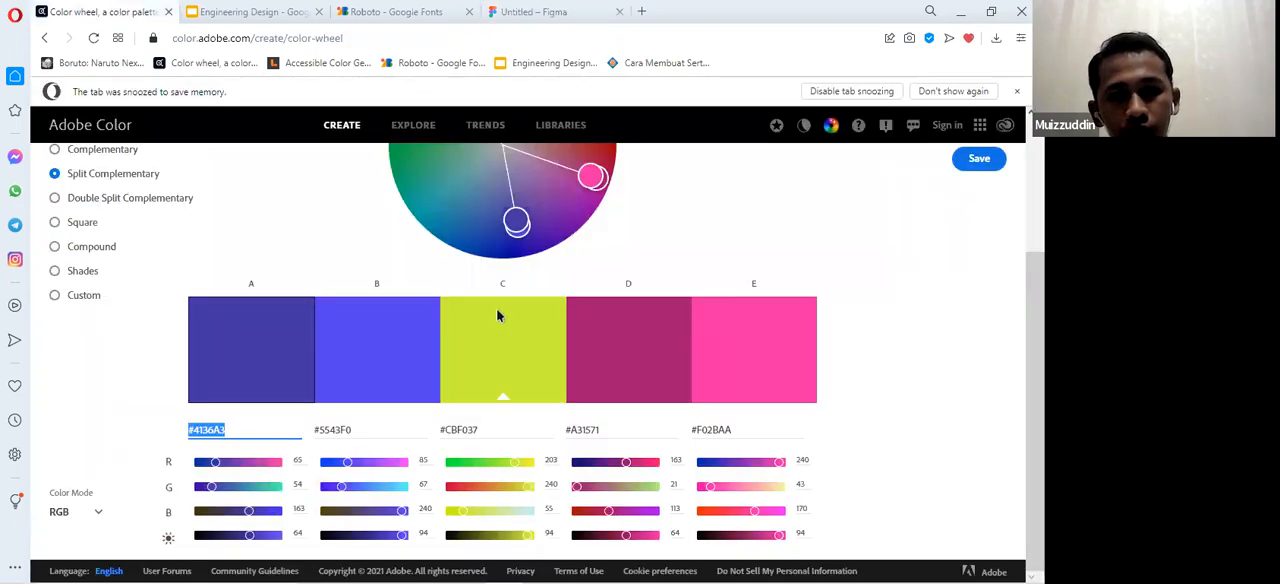
scroll(630, 500, "up", 1)
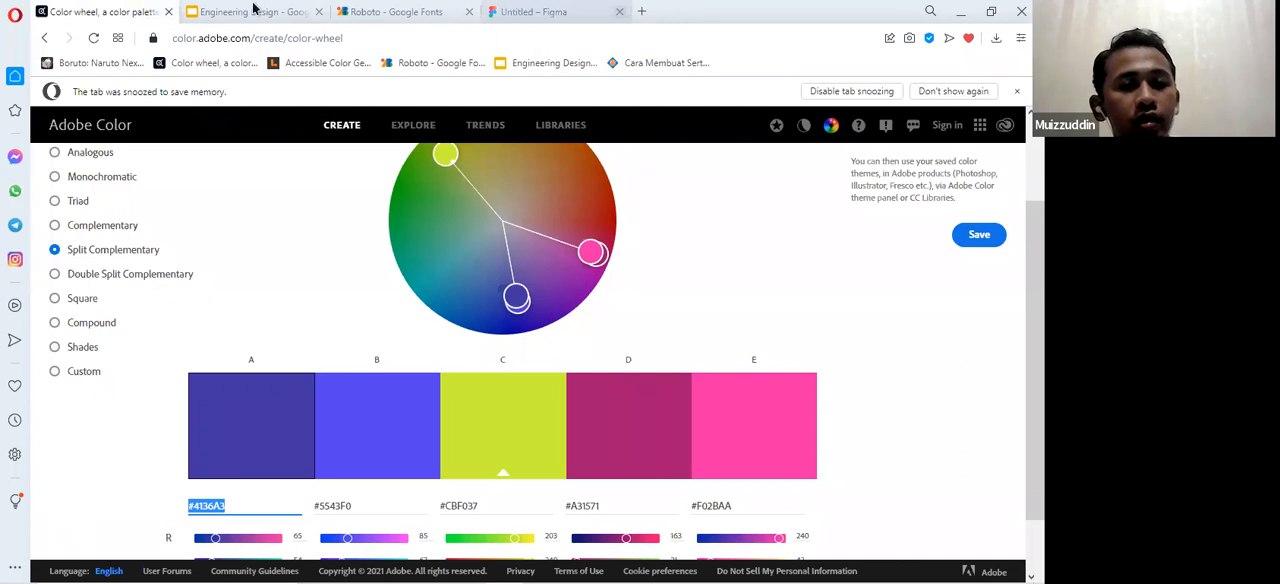
left_click(218, 11)
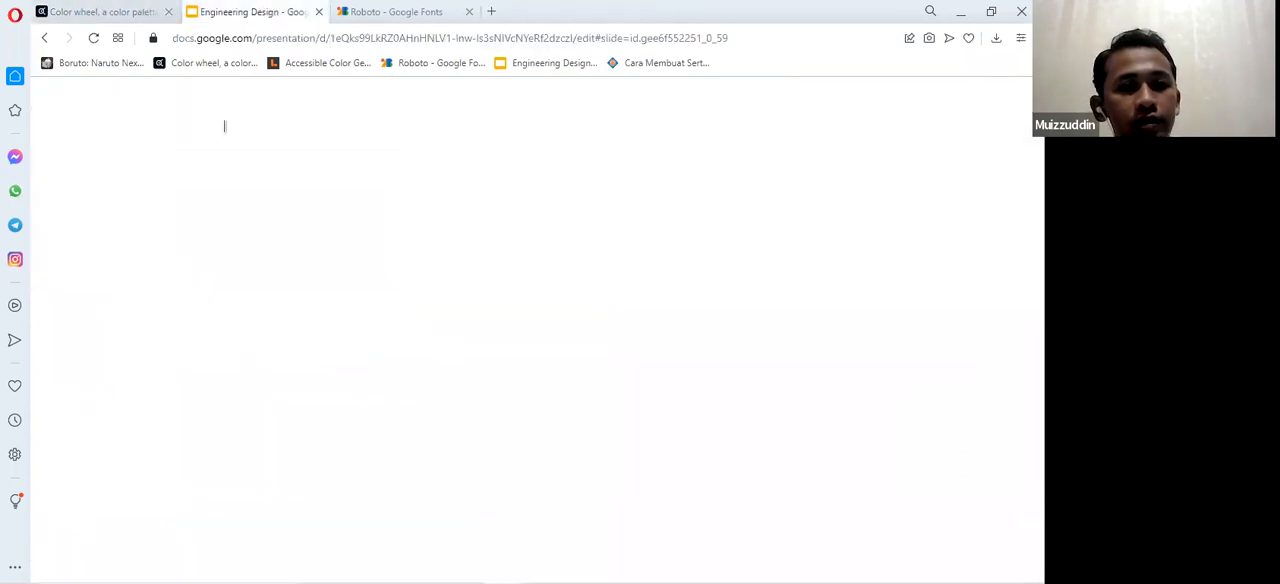
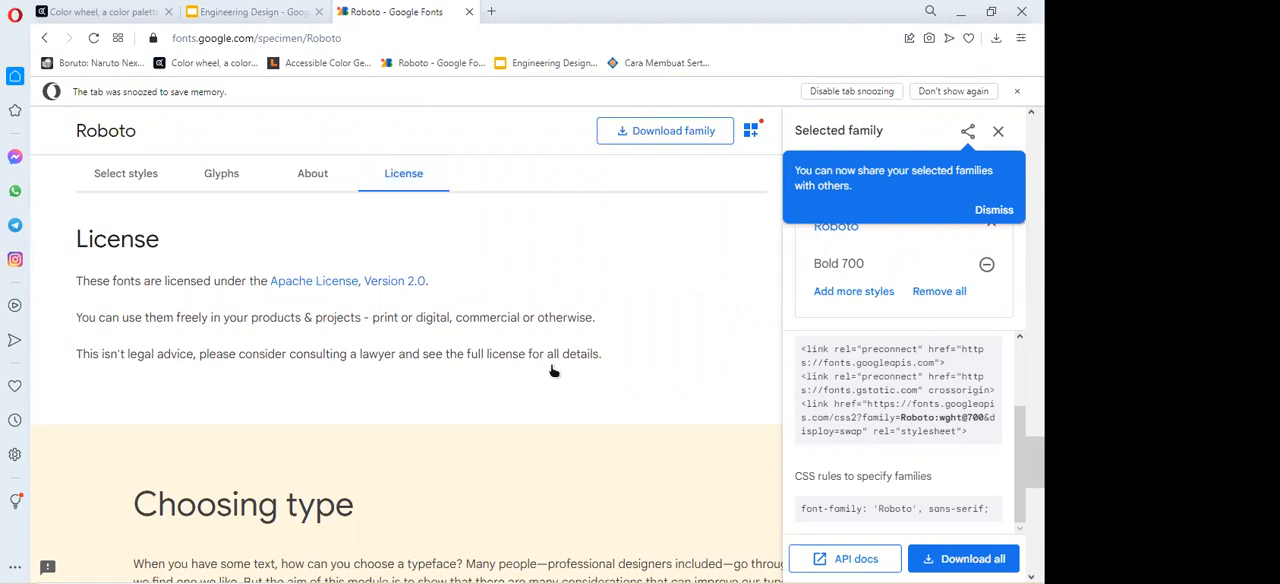
Open Figma in a new browser tab and close the Roboto Google Fonts tab.
key("ctrl+t")
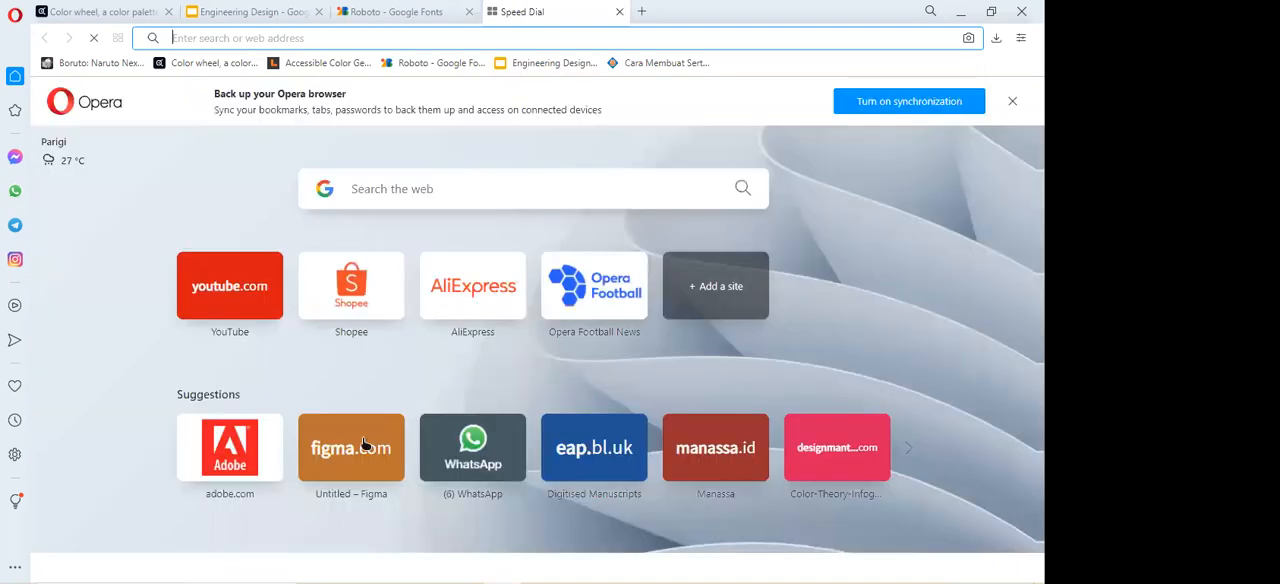
left_click(364, 444)
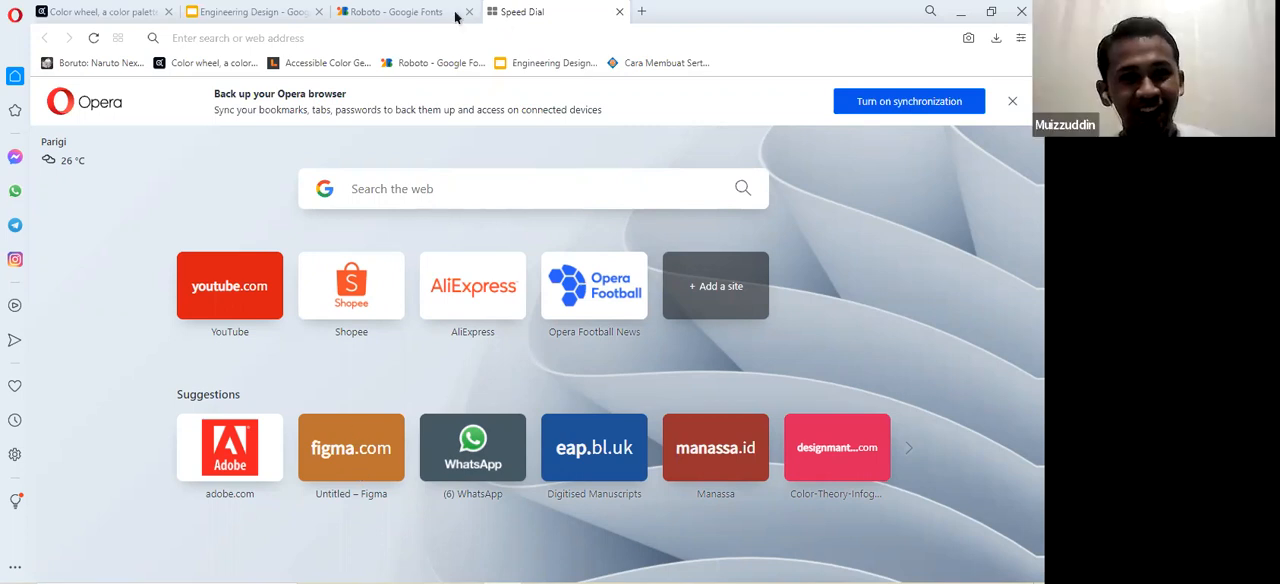
key("F5")
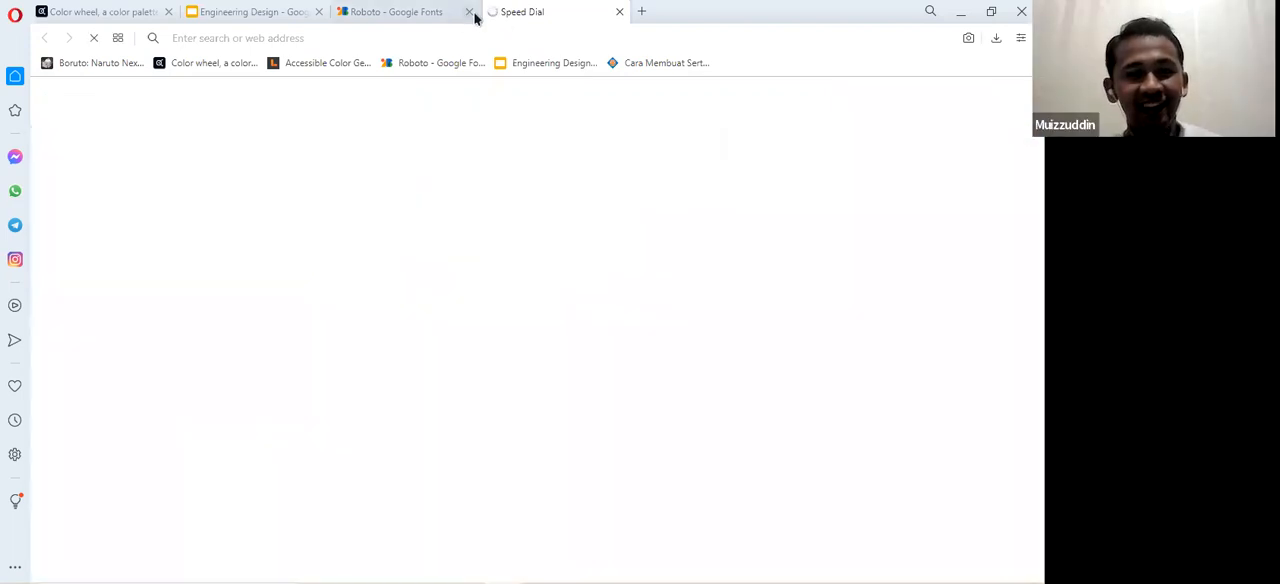
left_click(469, 12)
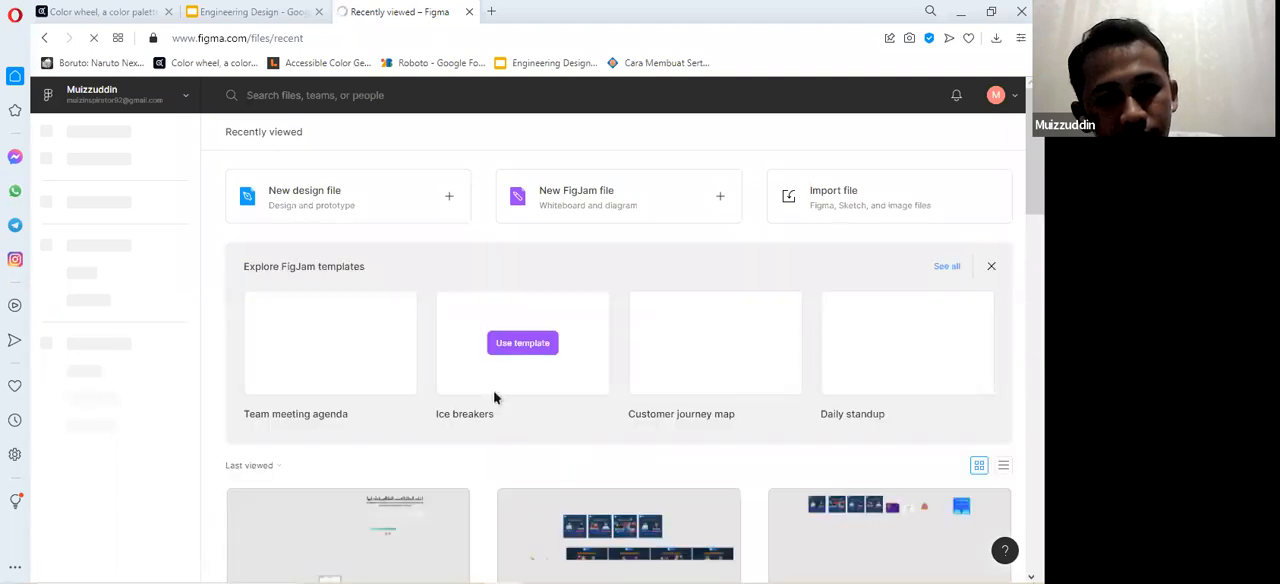
Open the Untitled design file stored in Drafts from the recently viewed files.
scroll(496, 394, "down", 1)
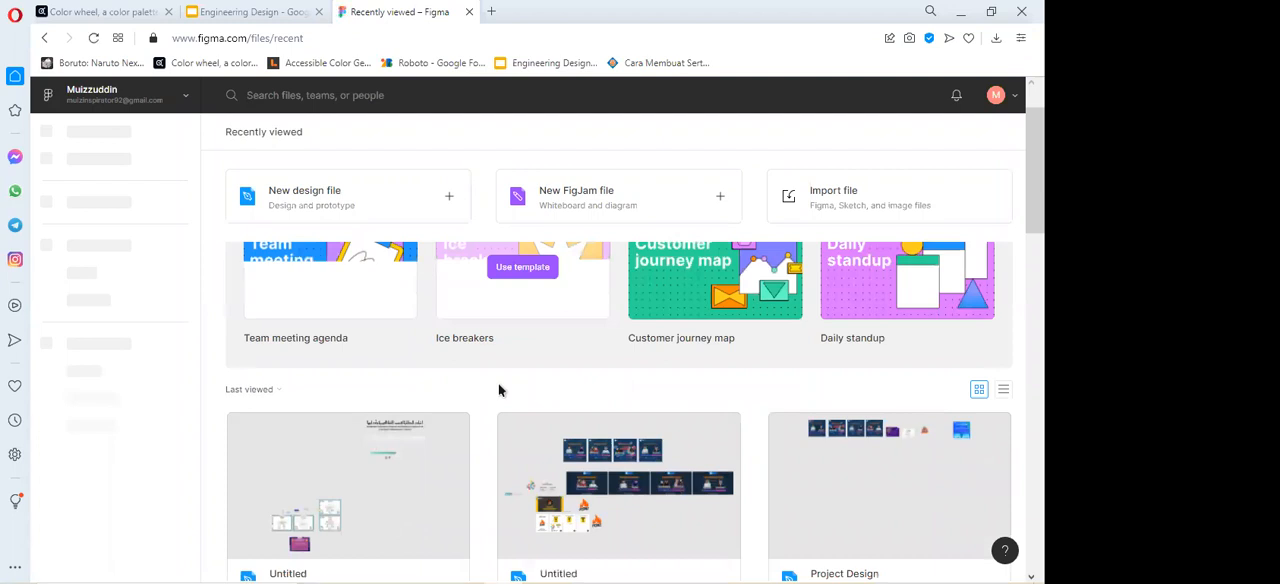
scroll(404, 290, "down", 3)
scroll(436, 329, "down", 1)
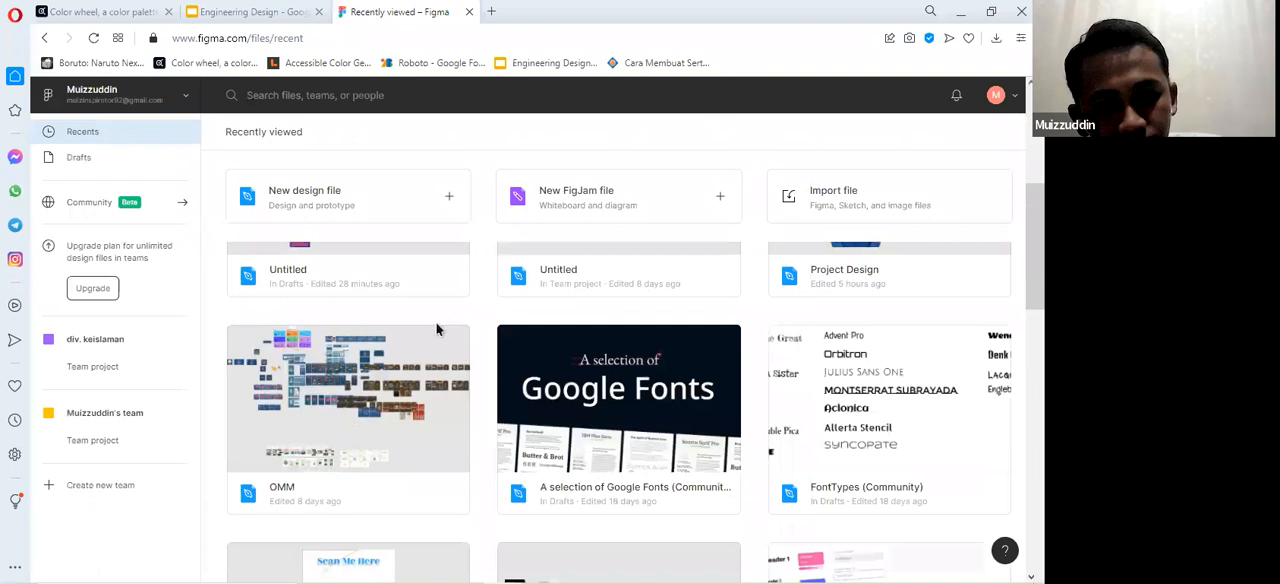
scroll(418, 295, "up", 1)
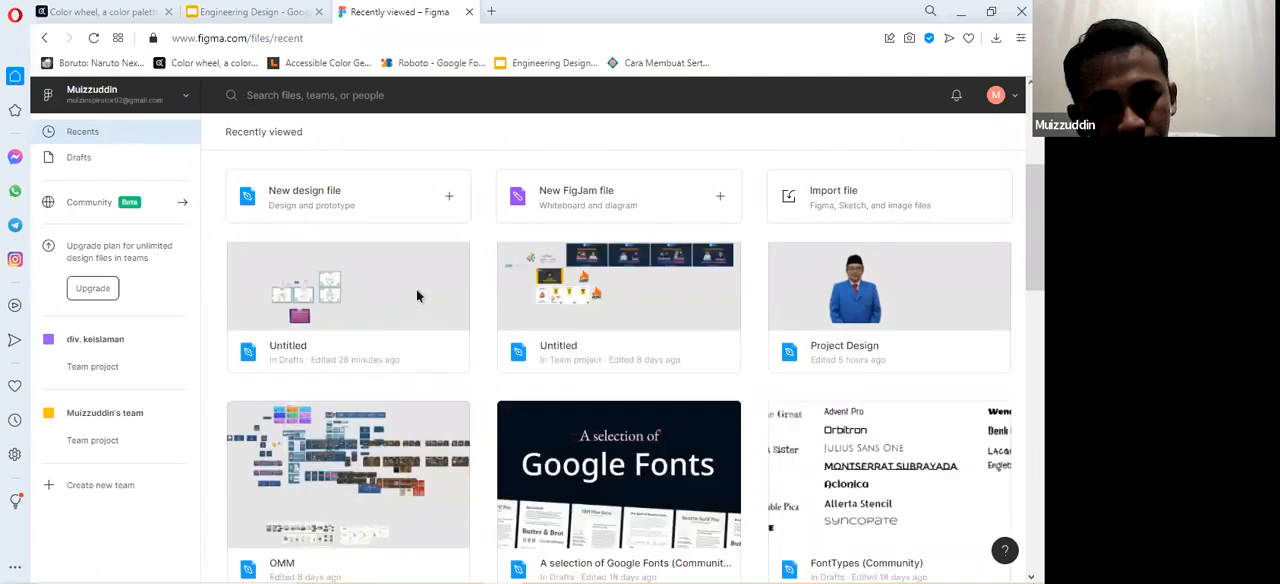
double_click(416, 289)
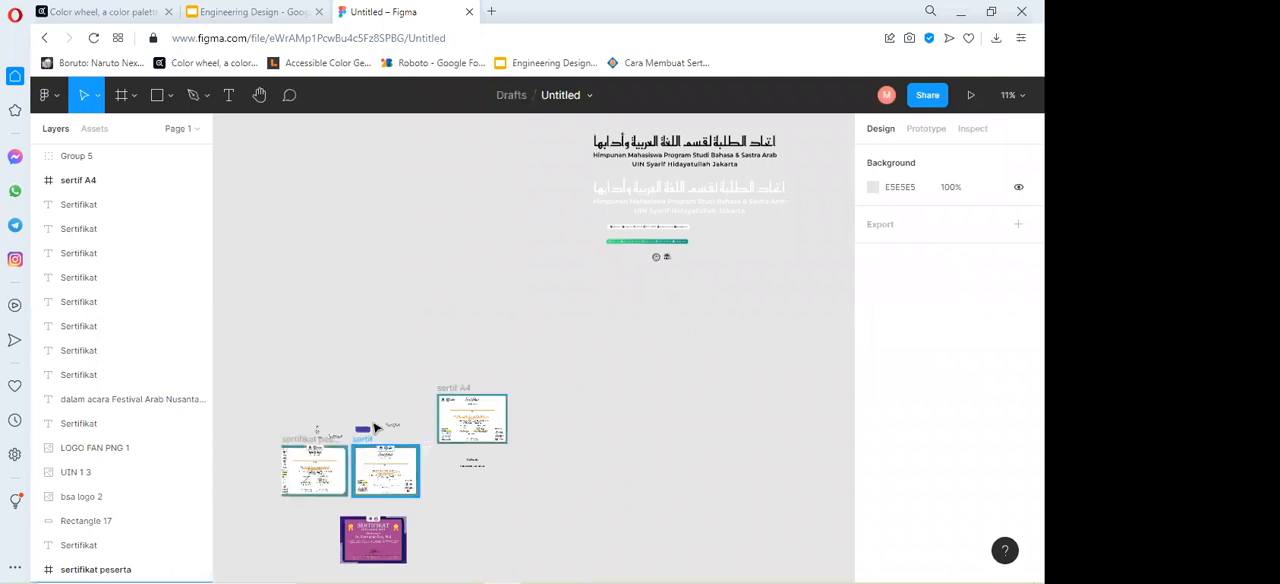
Add a layout grid to the sertif A4 frame.
scroll(466, 416, "up", 1)
scroll(466, 416, "up", 2)
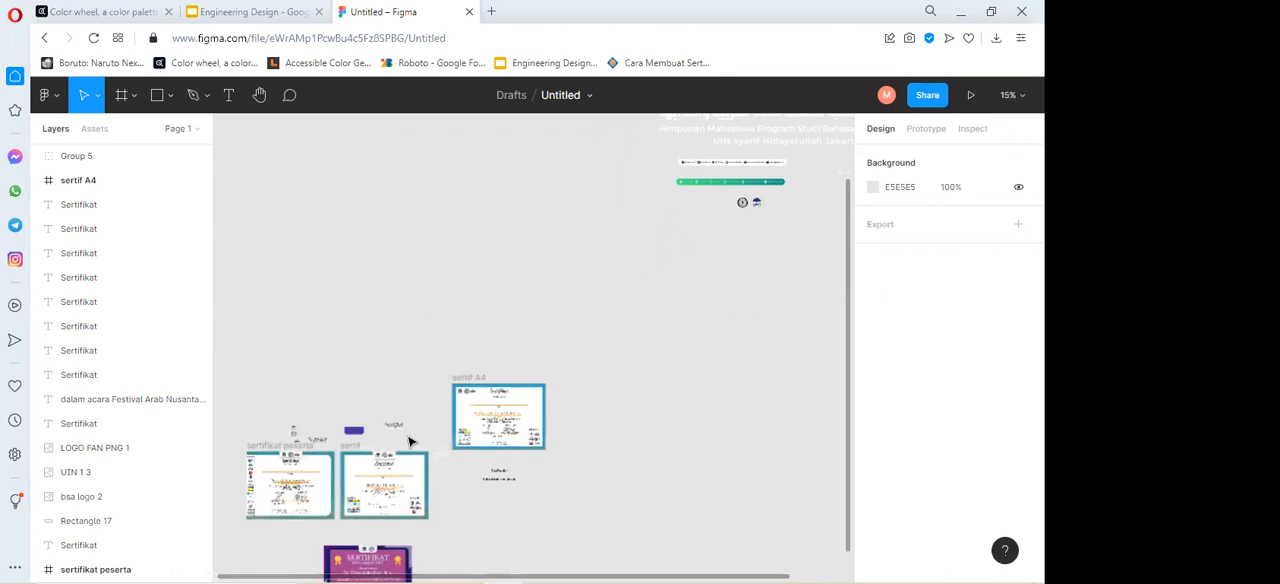
scroll(532, 428, "up", 2)
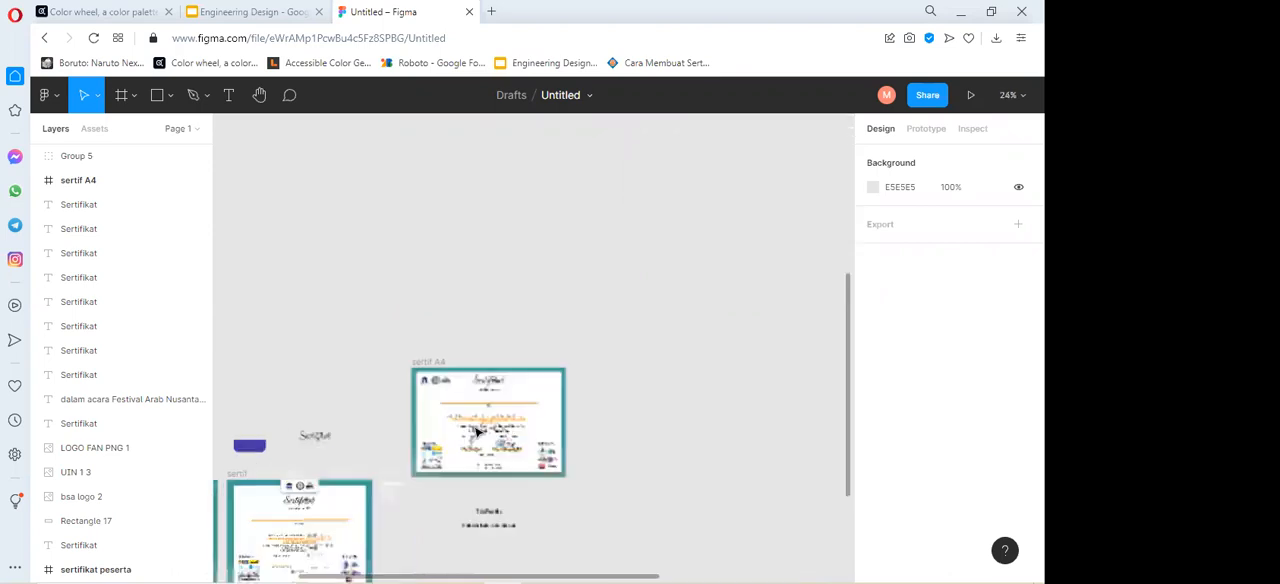
scroll(477, 430, "up", 1)
scroll(477, 430, "up", 1)
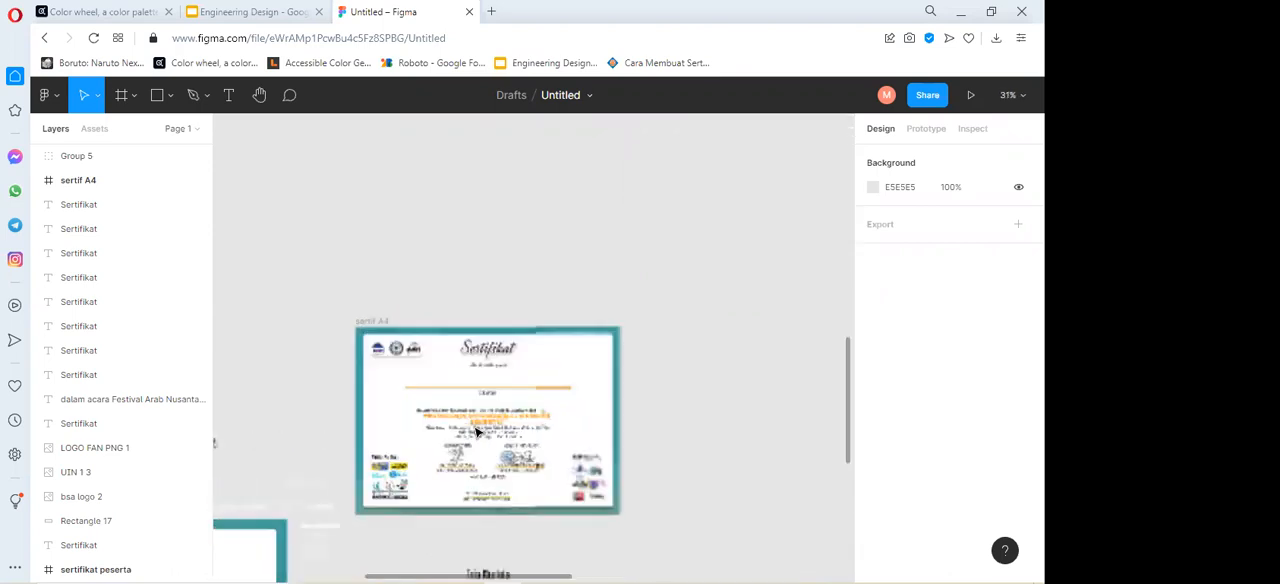
scroll(477, 430, "up", 2)
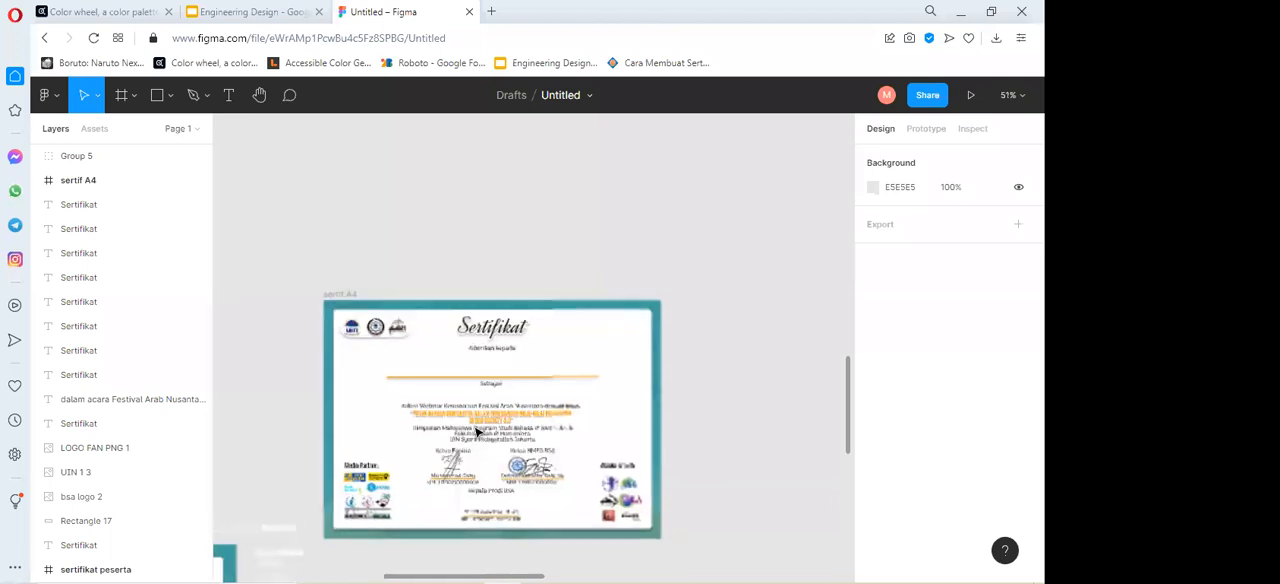
scroll(477, 430, "up", 1)
scroll(481, 401, "up", 1)
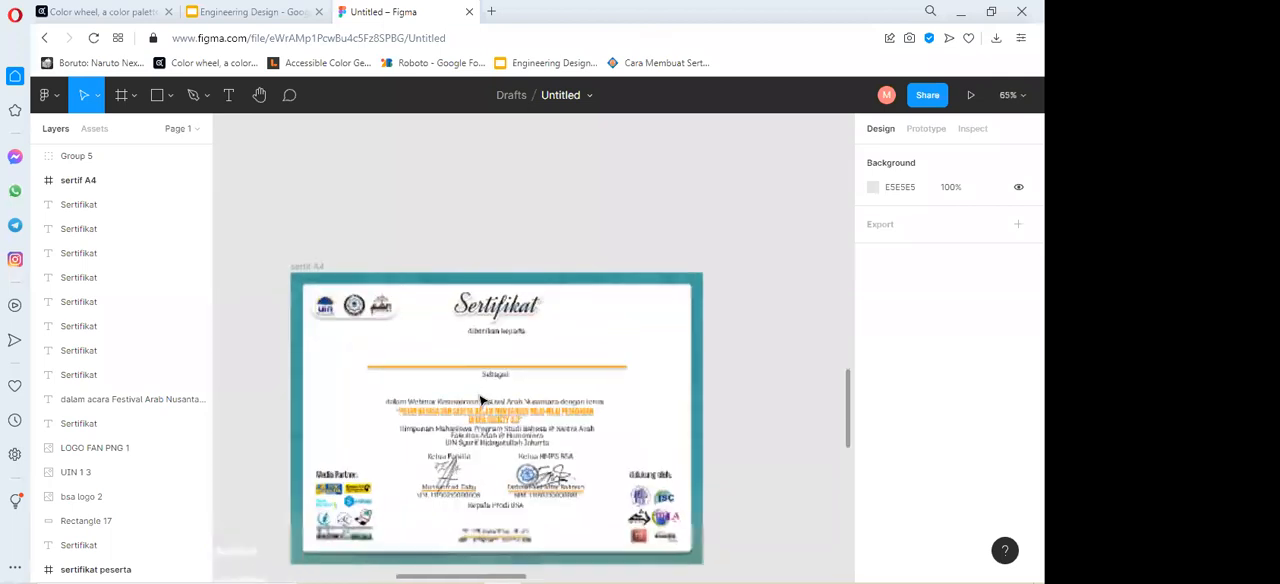
scroll(481, 401, "up", 1)
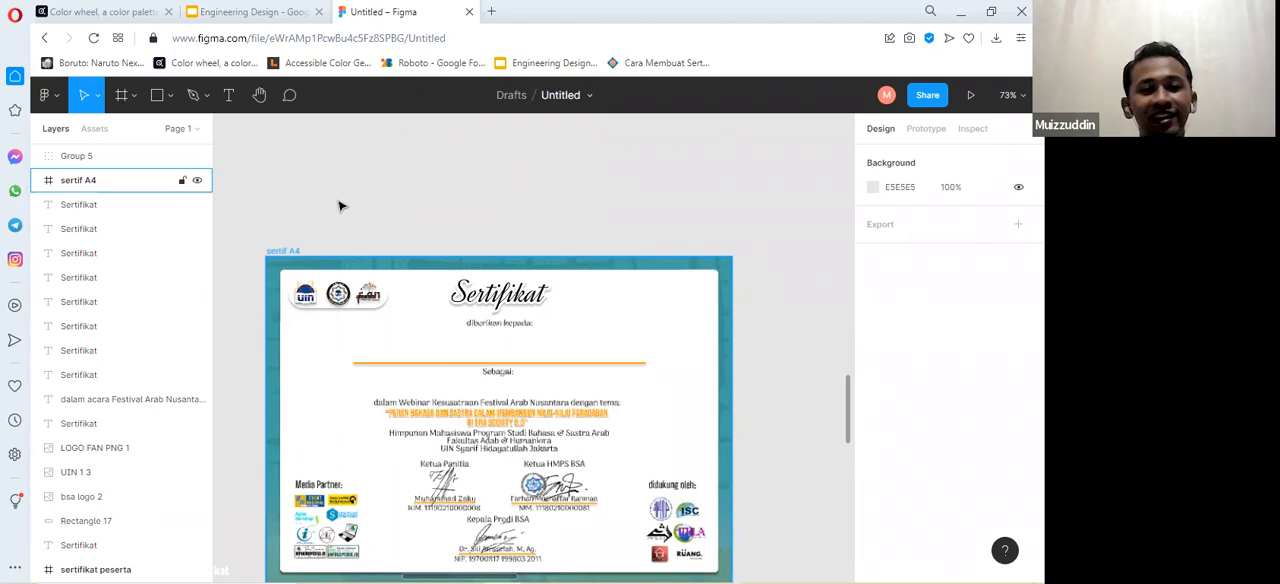
left_click(288, 253)
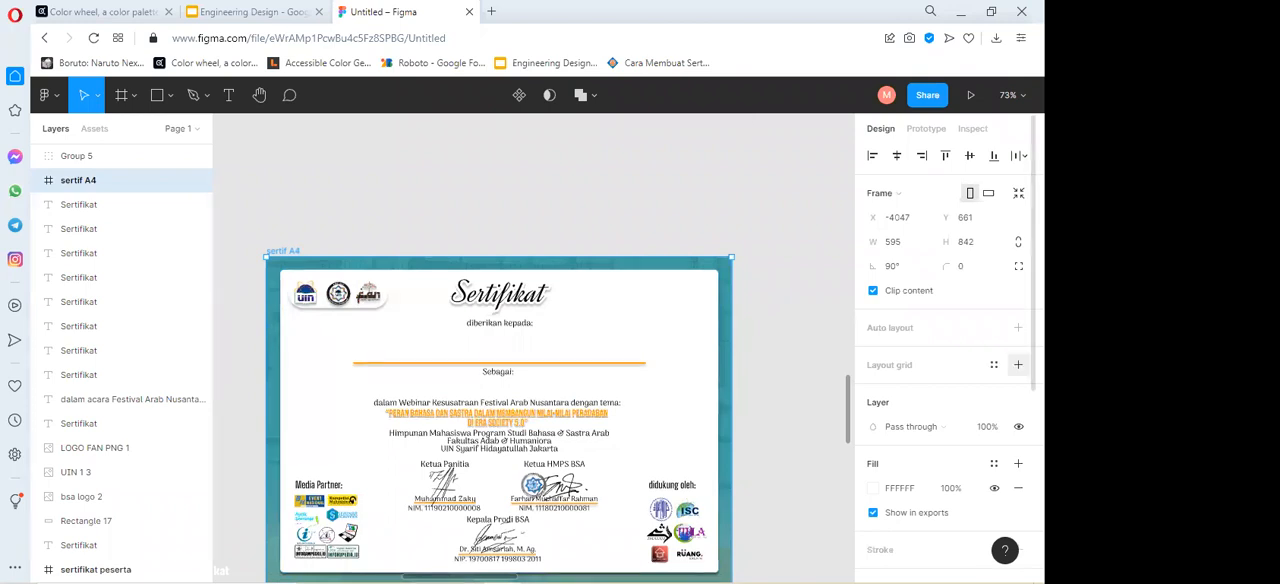
left_click(1018, 365)
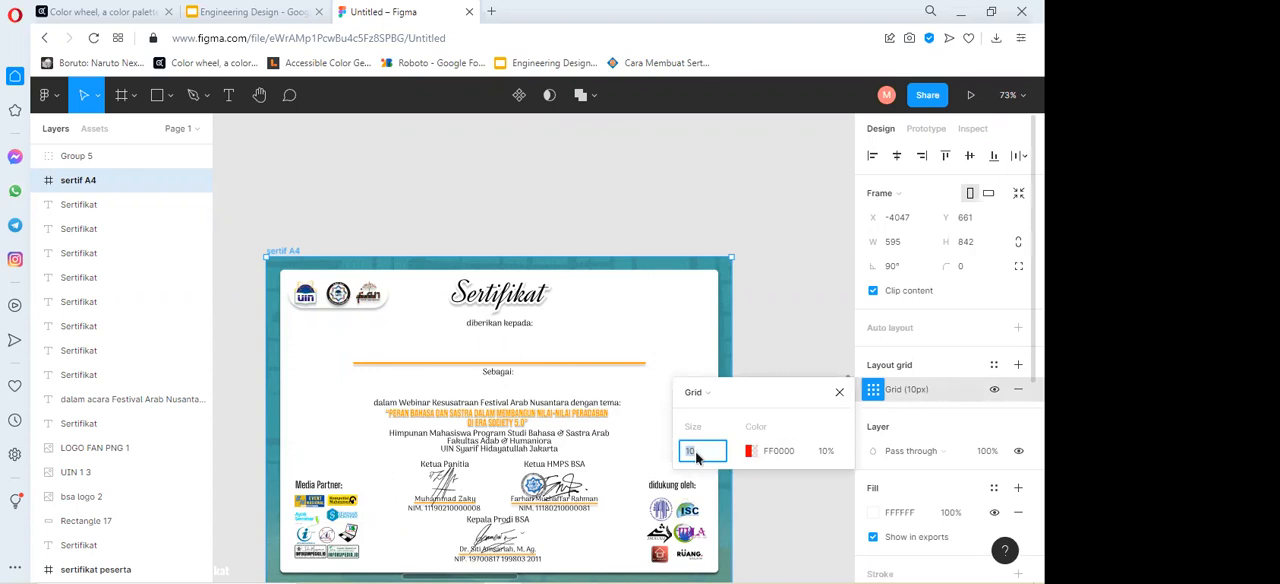
Change the sertif A4 frame's layout grid type to Columns and close the grid settings.
left_click(697, 456)
double_click(697, 456)
left_click(733, 397)
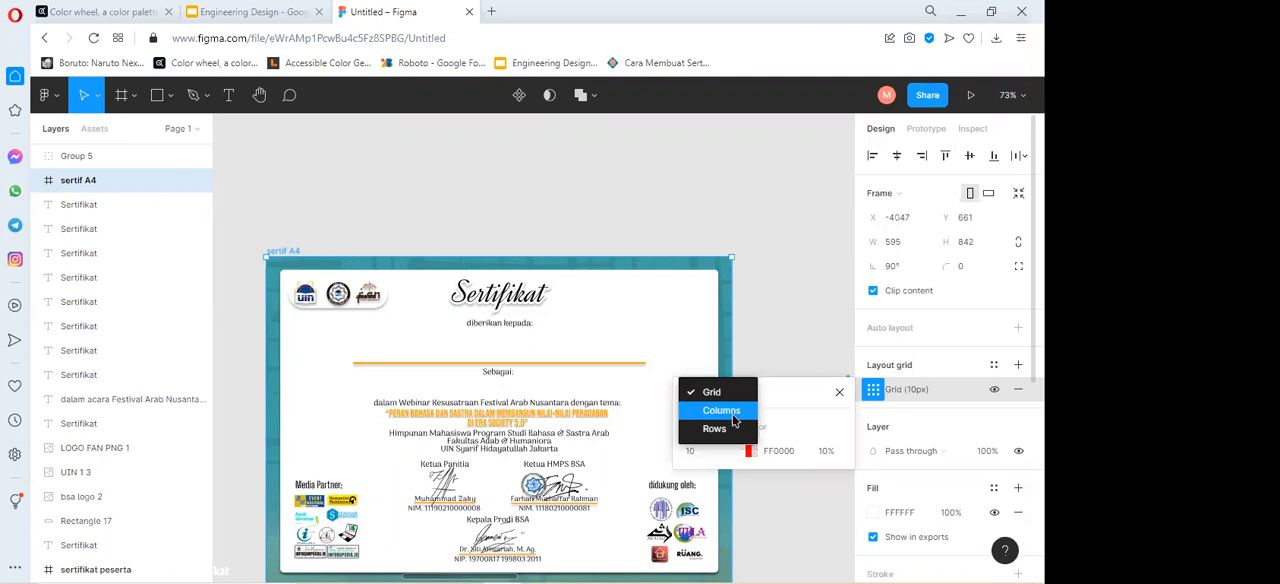
left_click(730, 417)
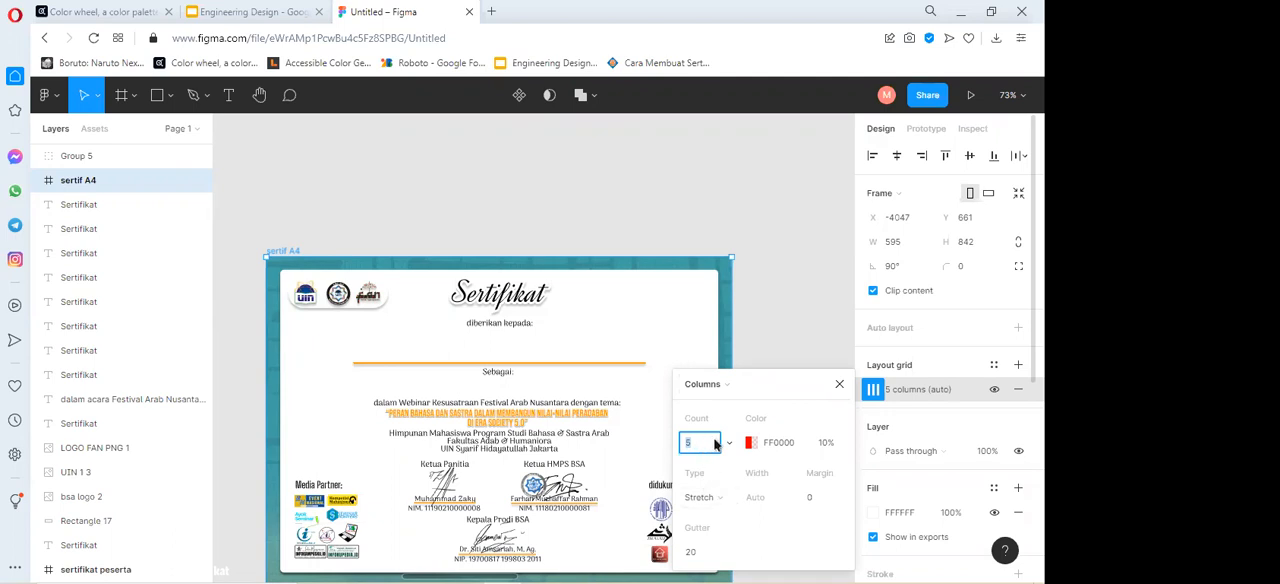
left_click(716, 497)
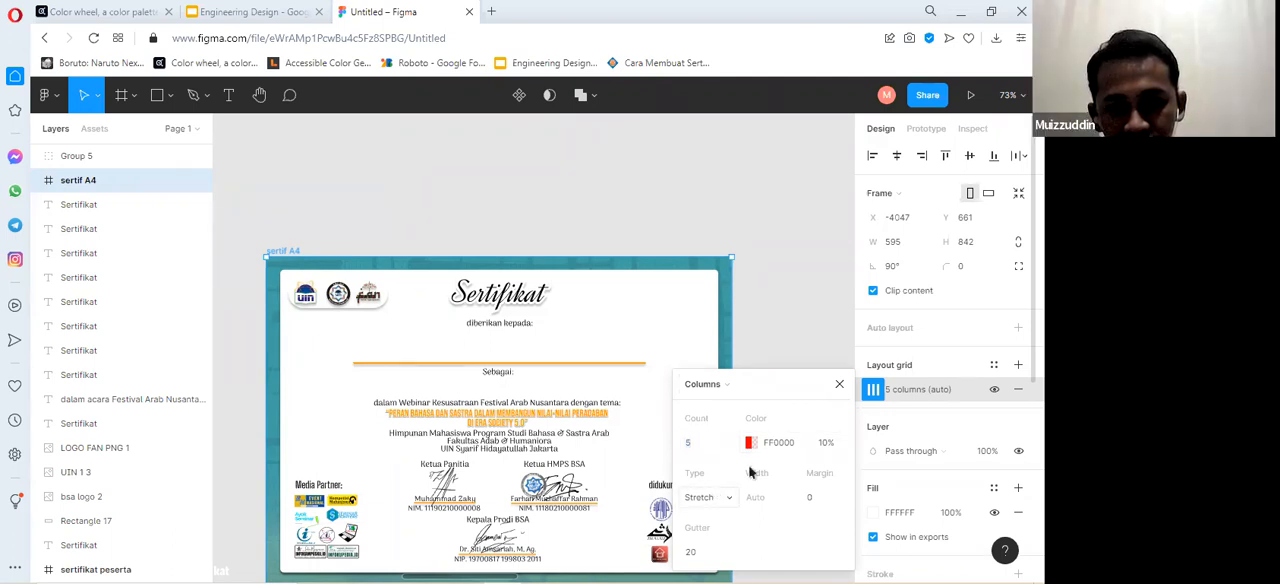
left_click(840, 385)
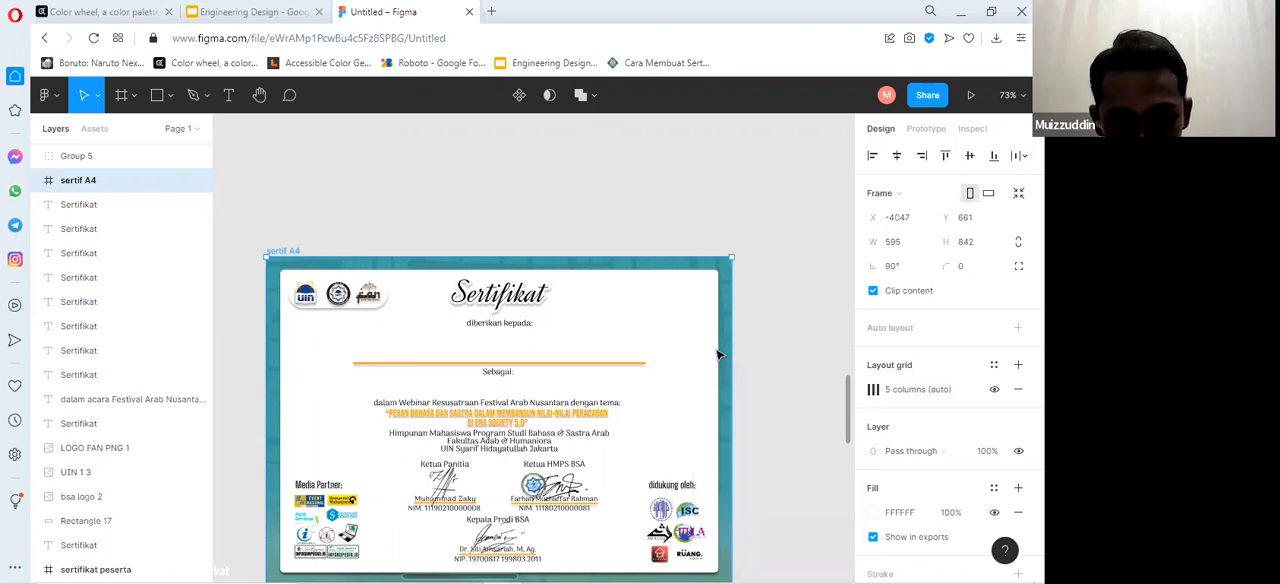
Inspect the whole sertif A4 frame and review its column layout grid settings.
scroll(717, 354, "down", 1)
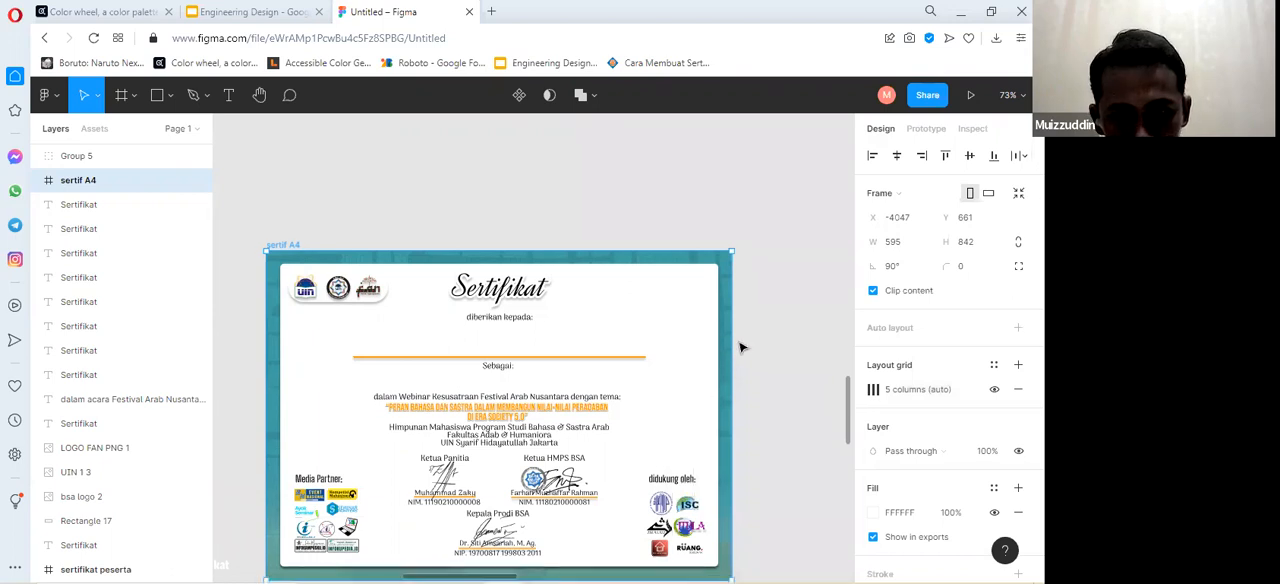
scroll(755, 353, "down", 1)
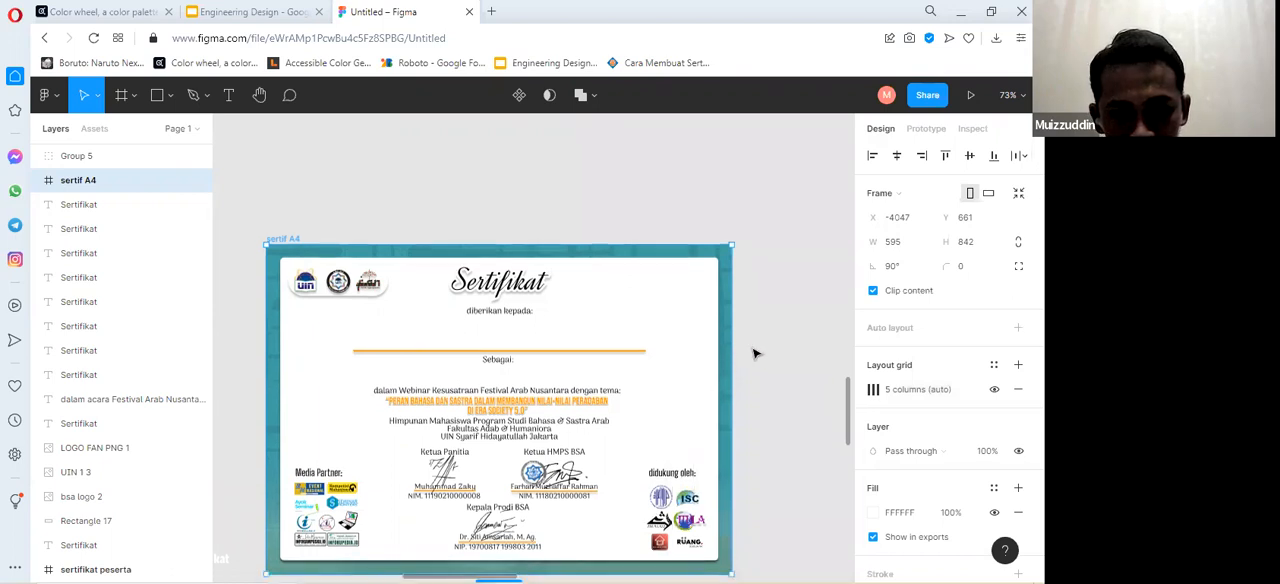
scroll(757, 355, "down", 1)
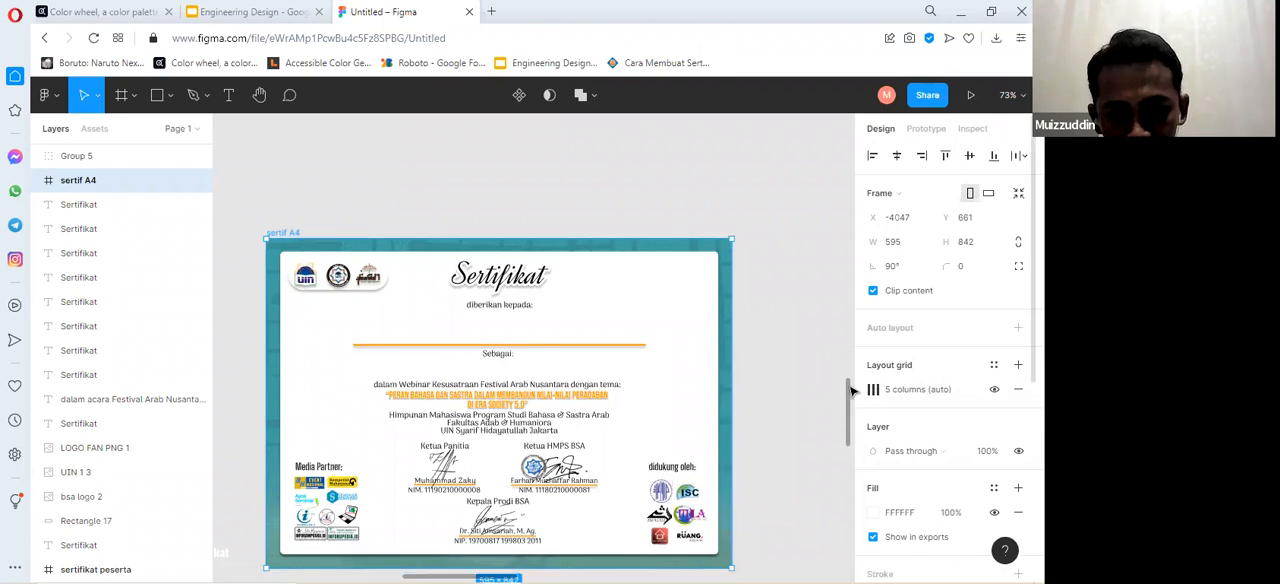
scroll(802, 391, "down", 2)
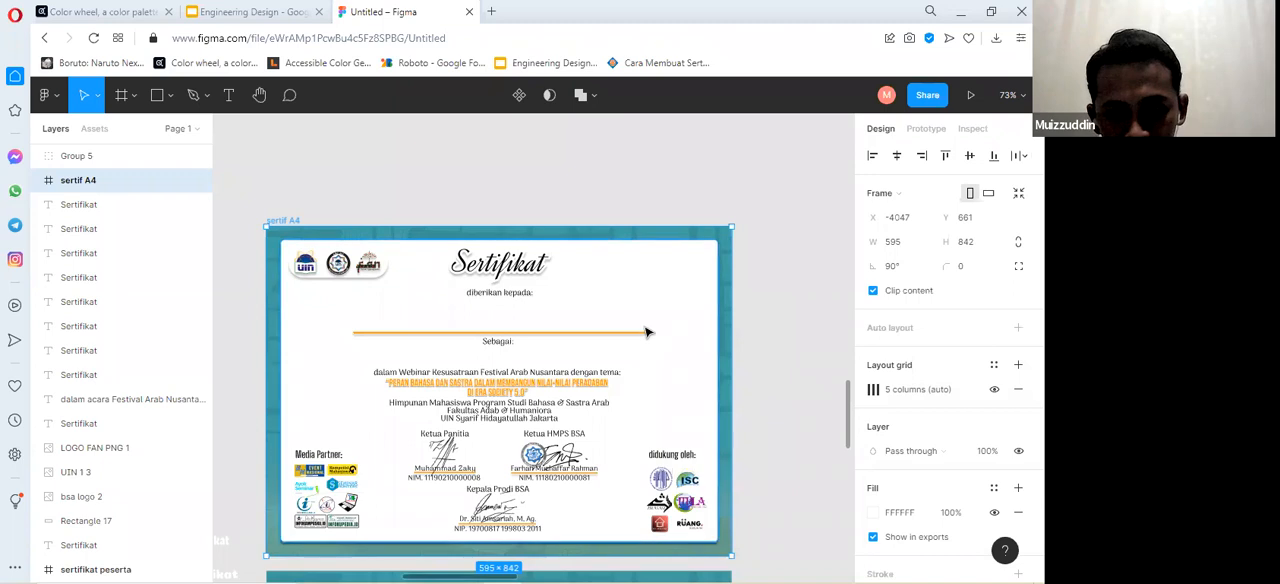
double_click(296, 223)
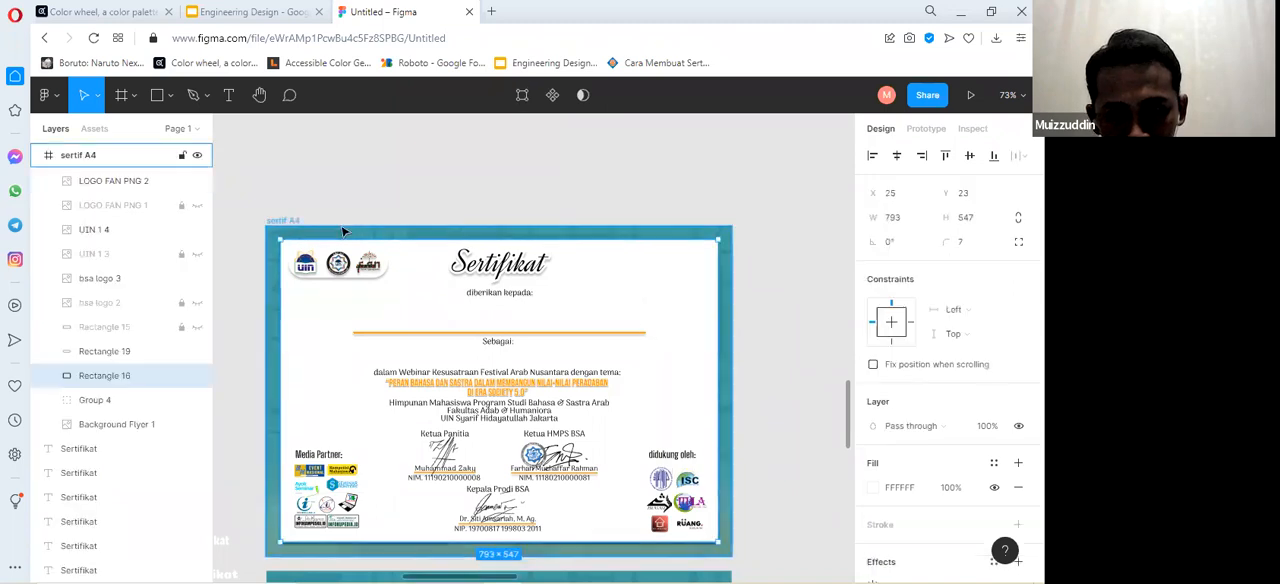
key("Escape")
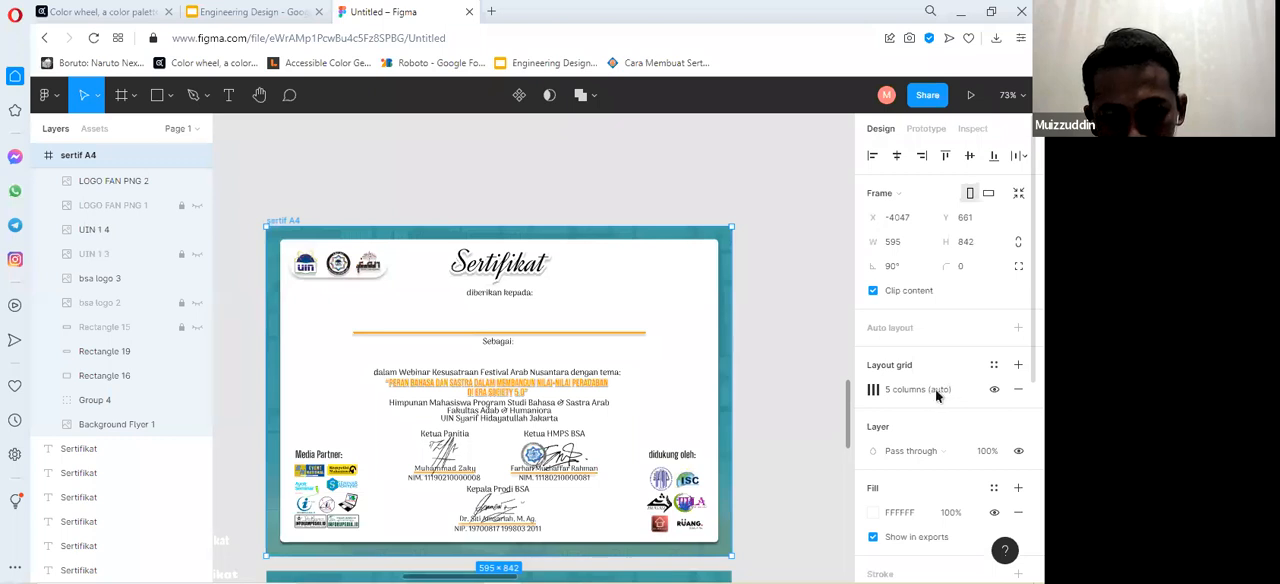
left_click(874, 399)
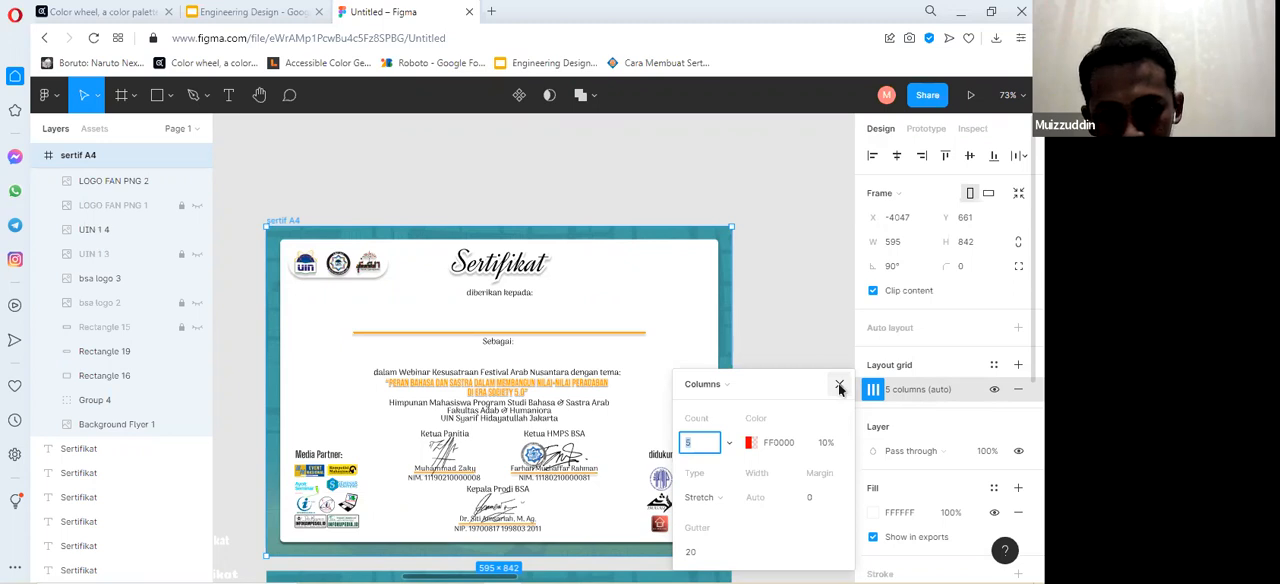
left_click(839, 388)
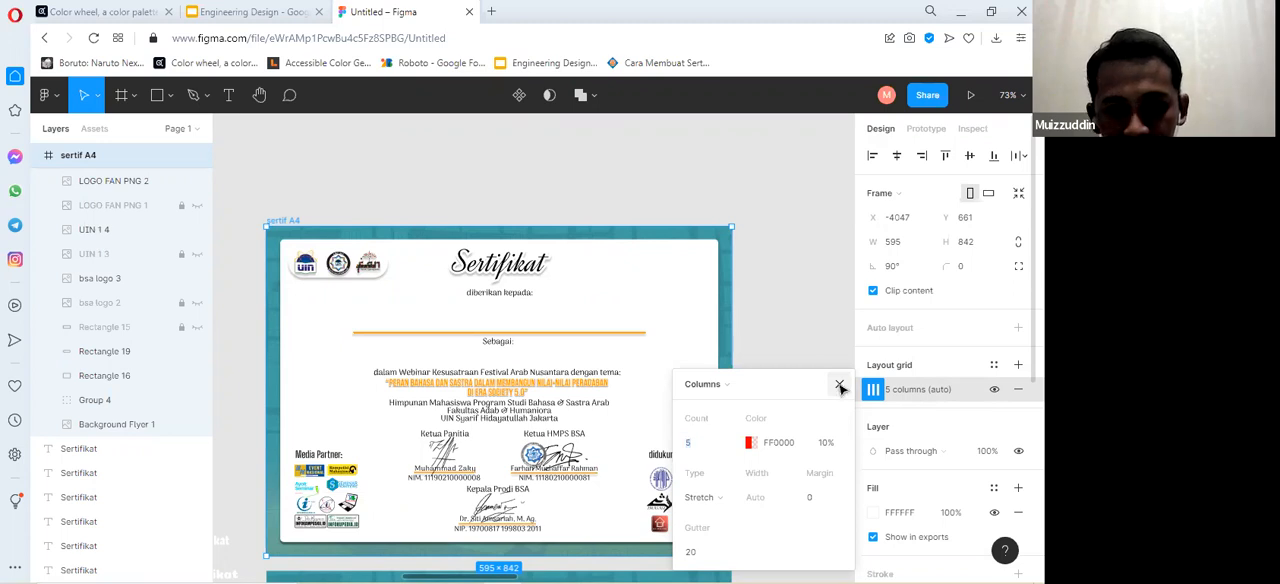
left_click(839, 388)
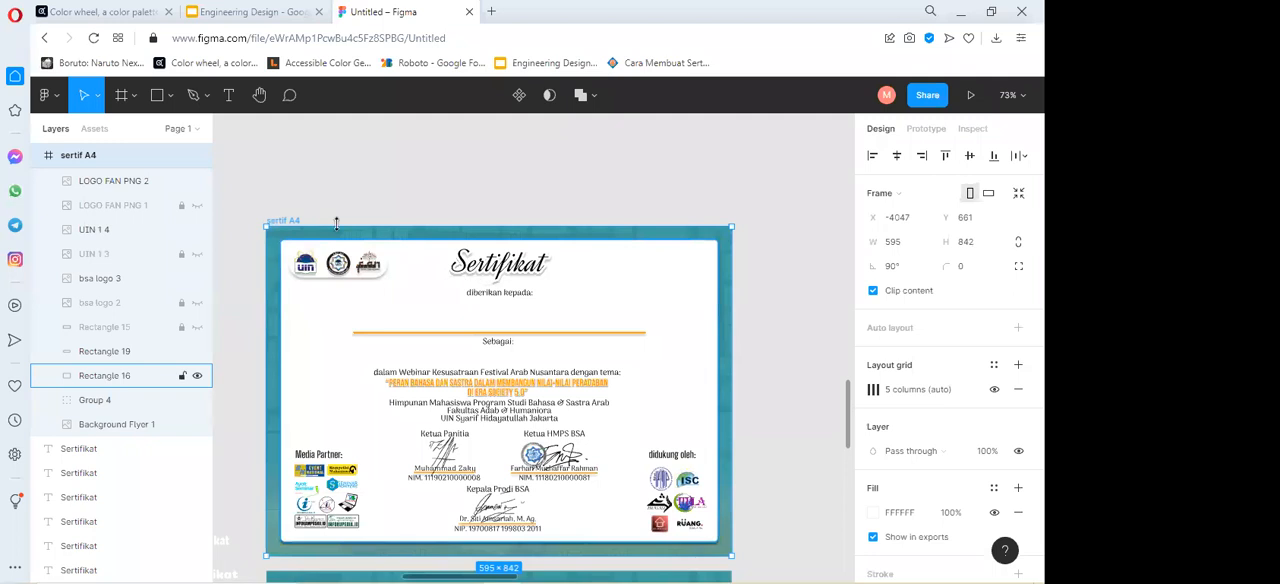
Examine the header and upper edge of the sertif A4 certificate up close for its column grid.
scroll(300, 236, "up", 1)
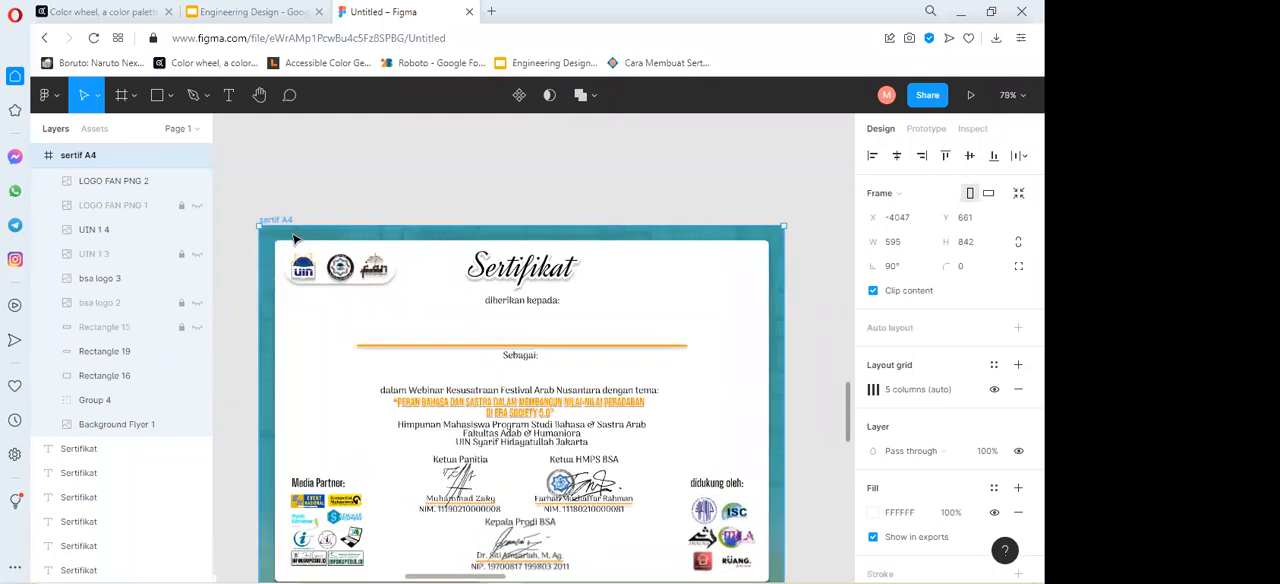
scroll(319, 242, "up", 1)
scroll(319, 242, "up", 1)
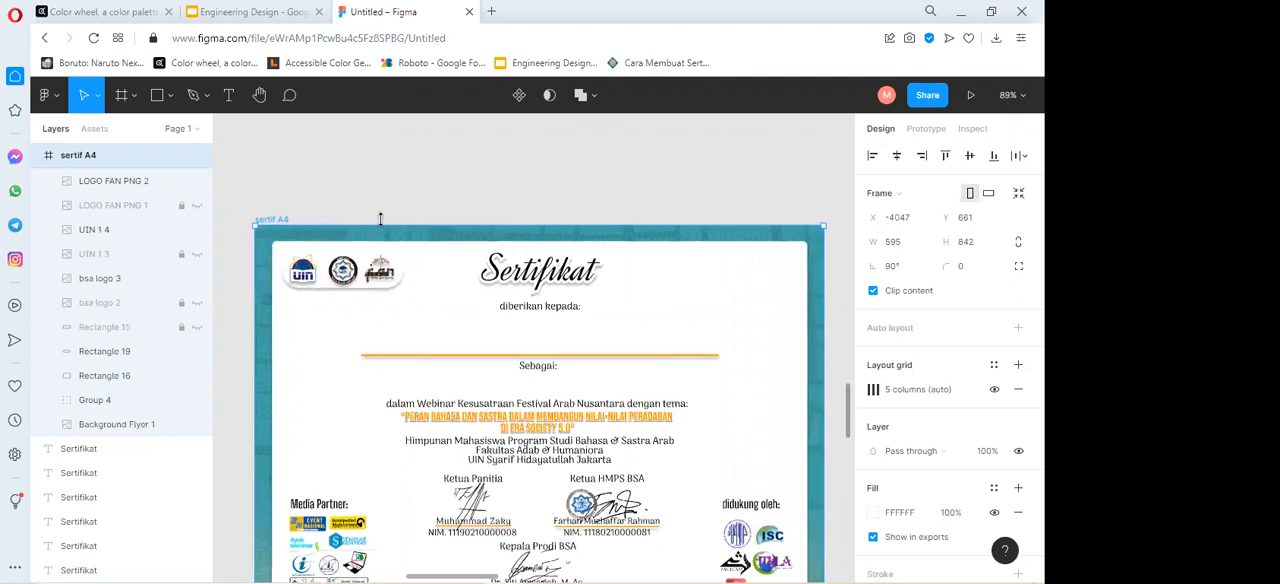
scroll(325, 242, "up", 3)
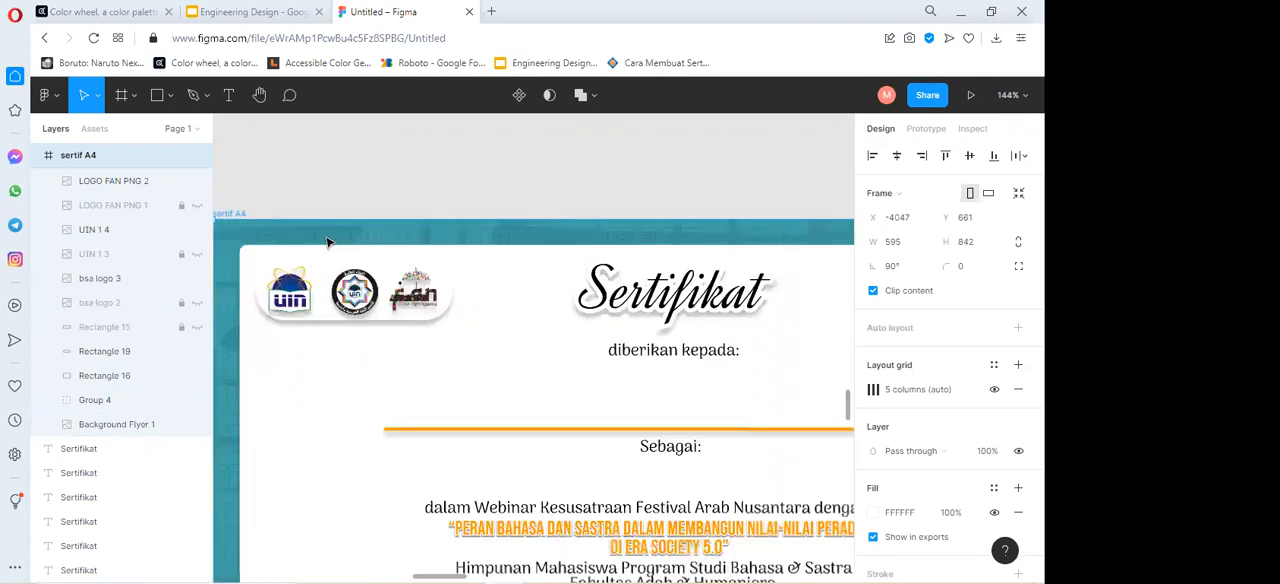
scroll(334, 242, "down", 1)
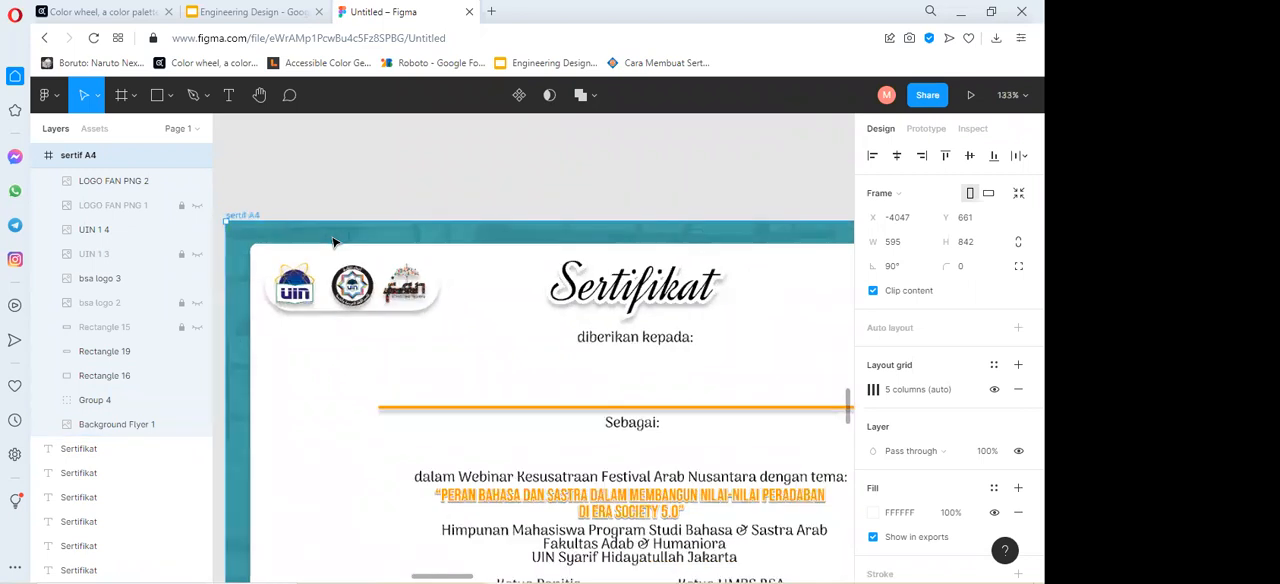
scroll(334, 242, "down", 1)
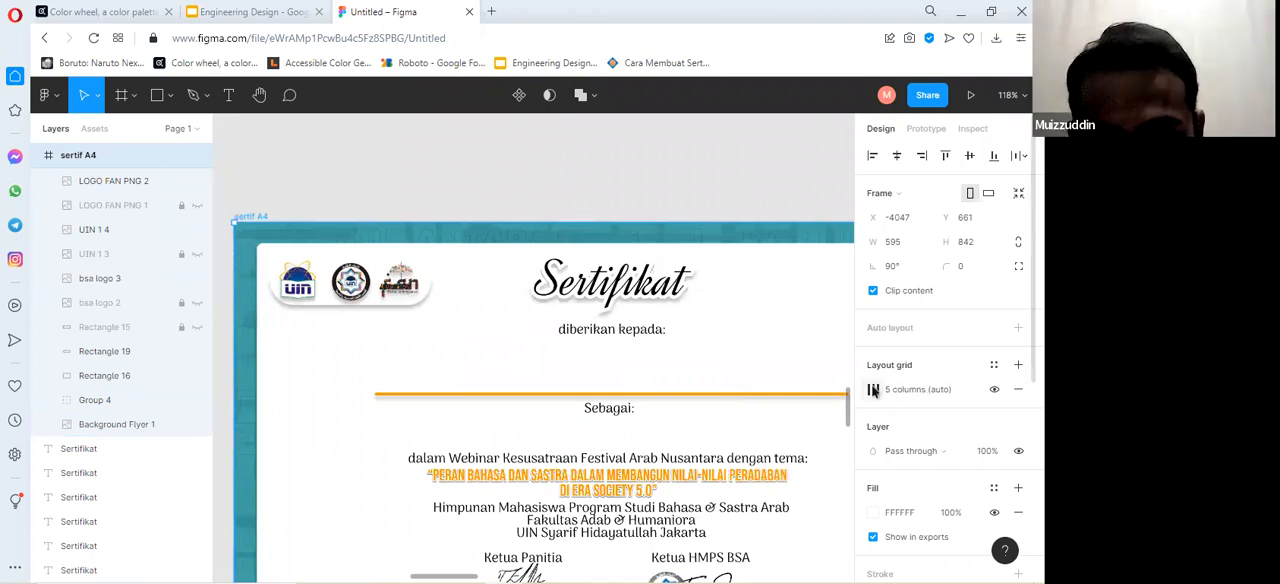
scroll(791, 260, "down", 3)
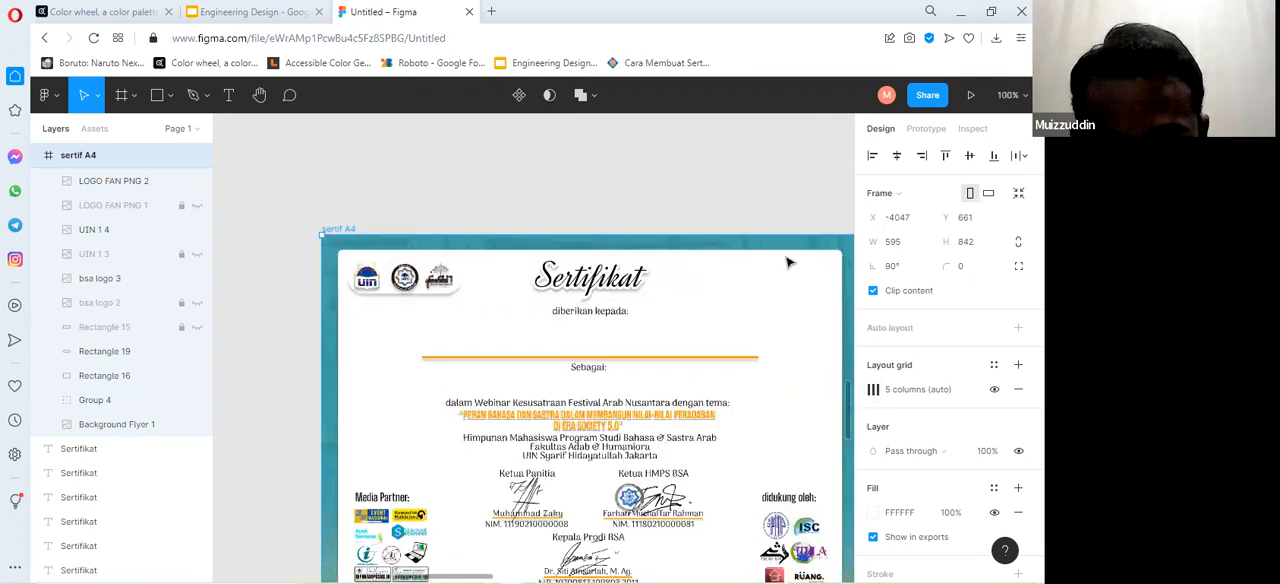
Review the sertif A4 frame's column grid settings and the available column alignment types, and close the settings unchanged.
scroll(798, 258, "up", 3)
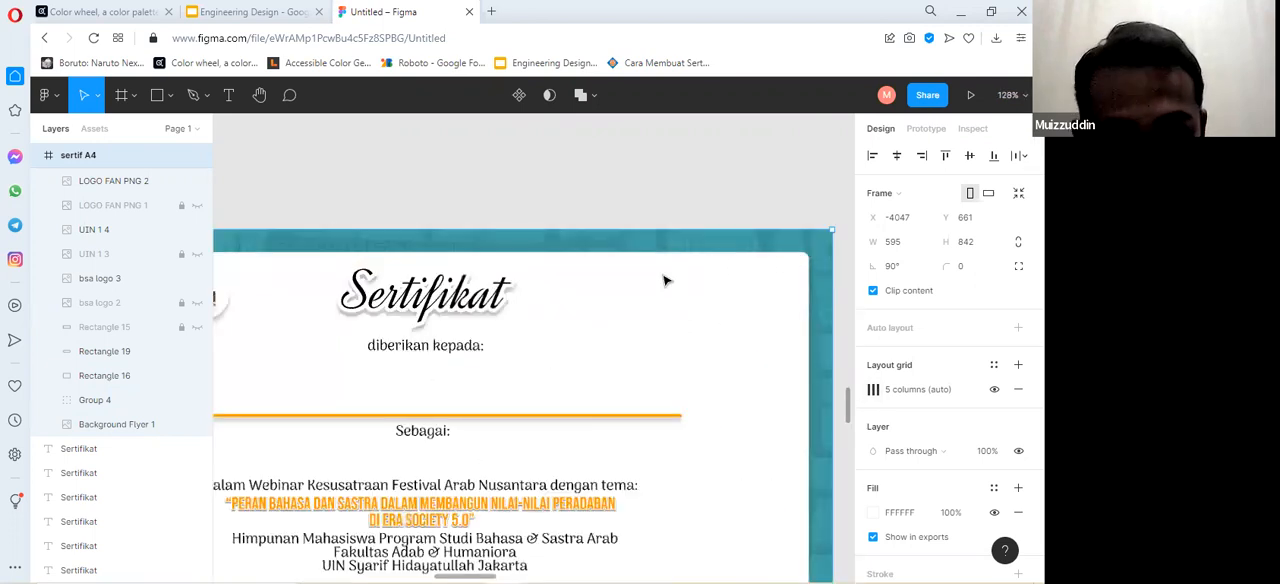
left_click(874, 396)
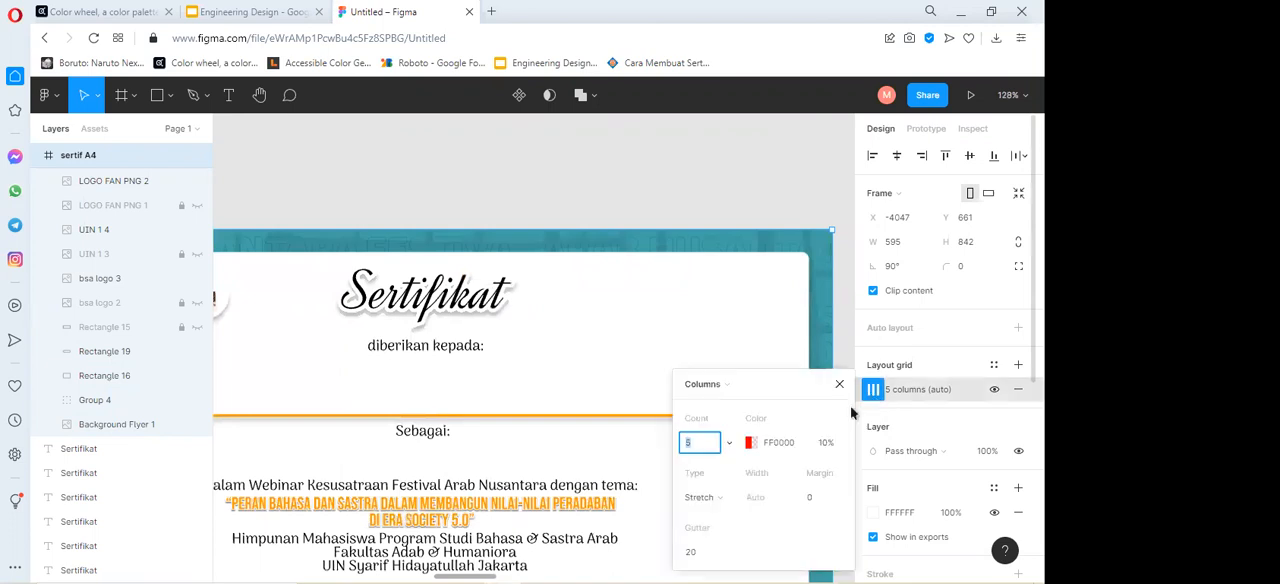
left_click(730, 499)
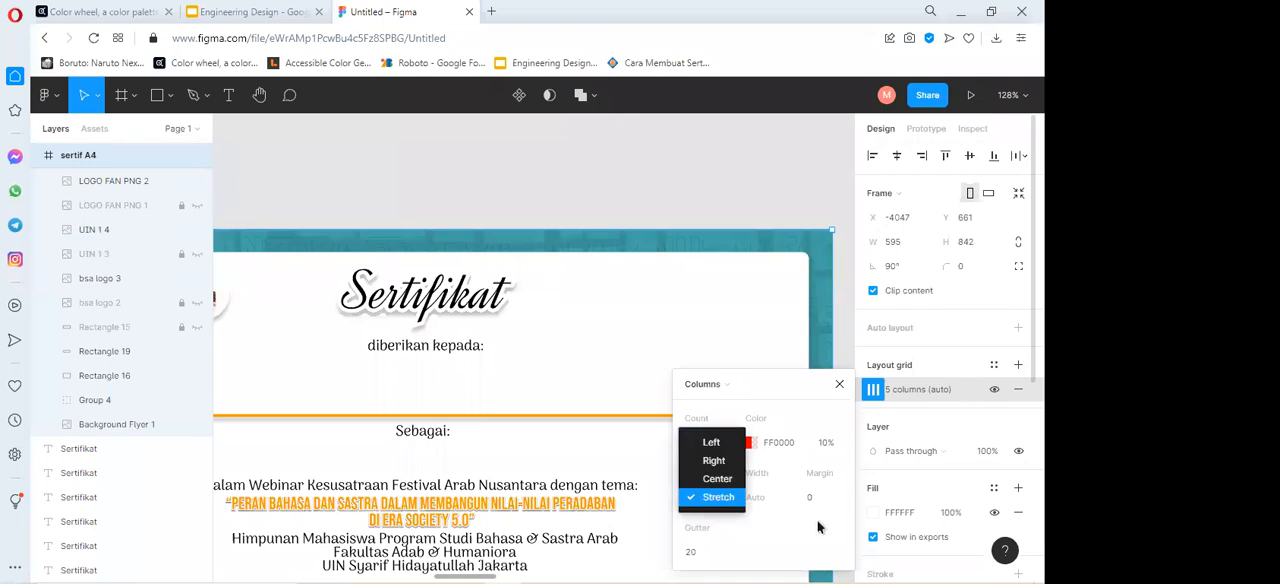
left_click(806, 461)
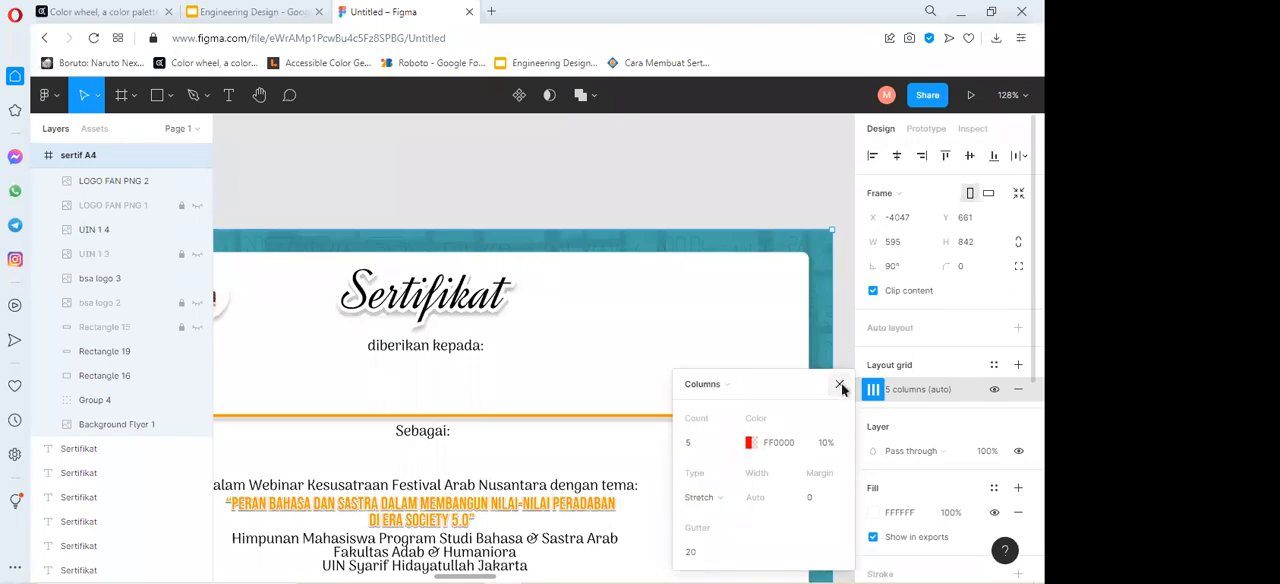
left_click(840, 384)
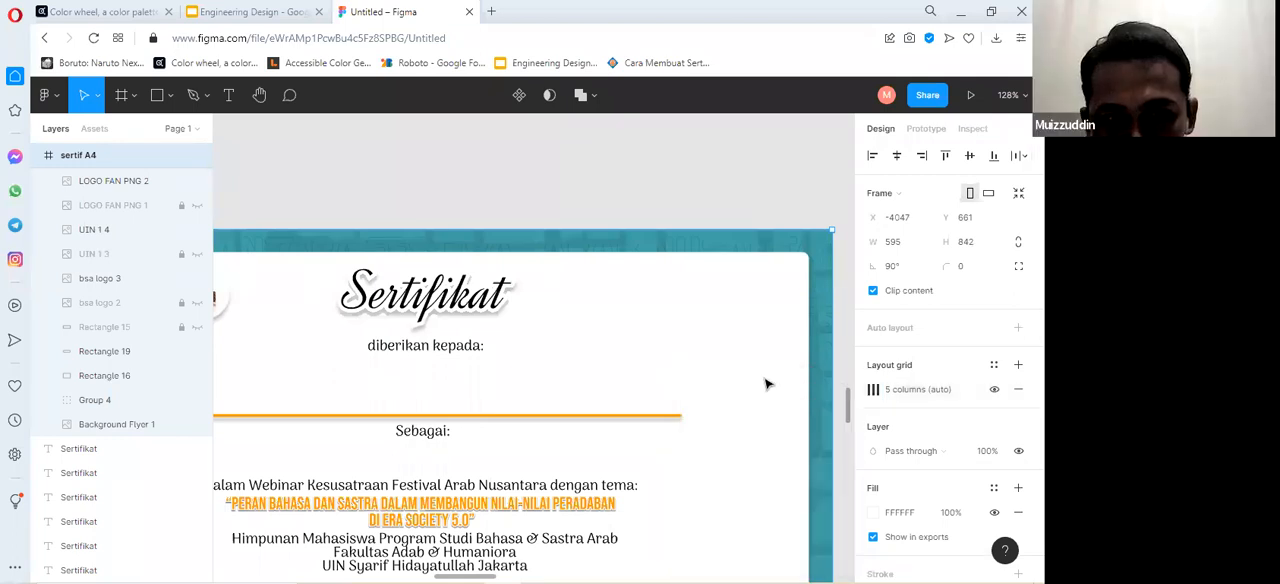
Draw a new frame about 306 × 187 on the empty canvas above the certificate designs.
scroll(768, 378, "down", 5)
scroll(740, 362, "down", 3)
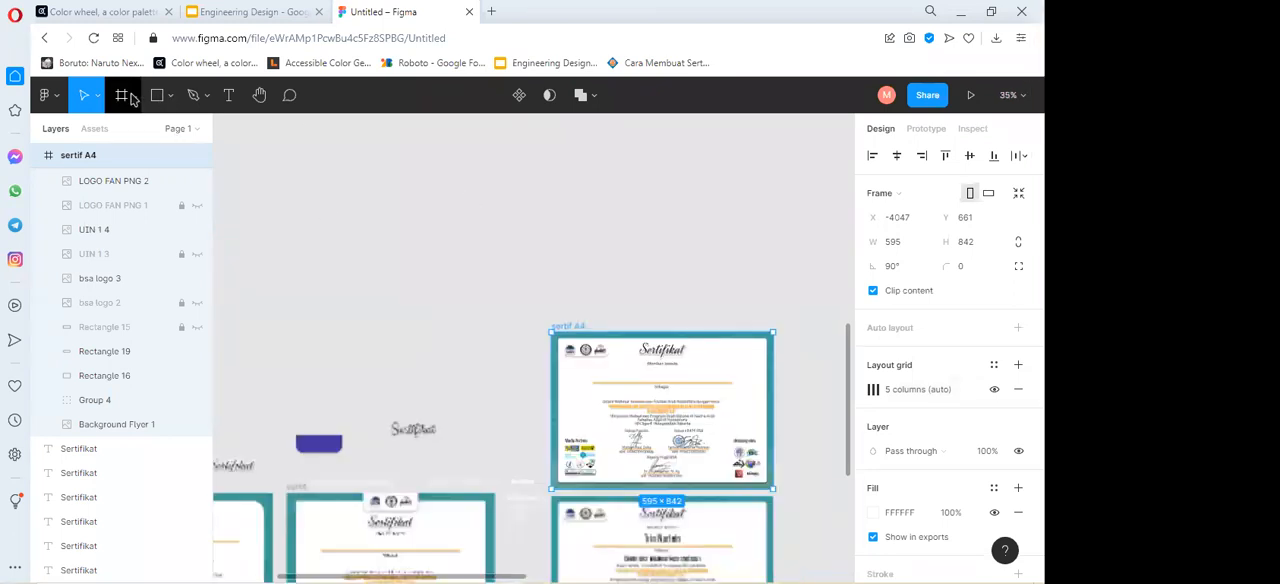
left_click(133, 98)
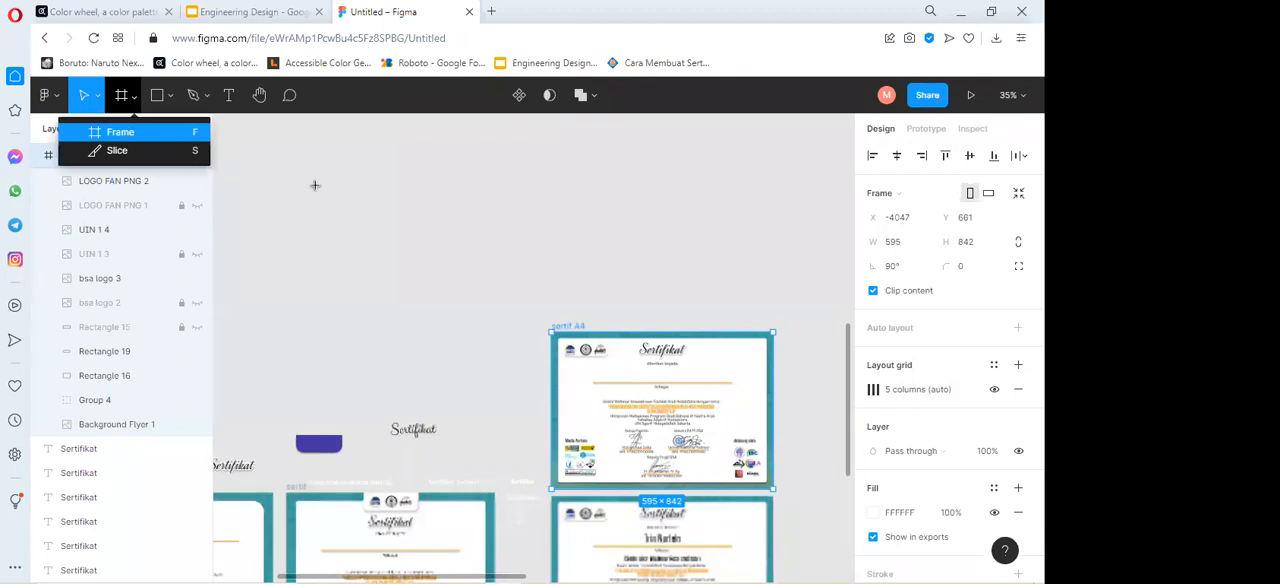
key("f")
left_click_drag(366, 241, 318, 204)
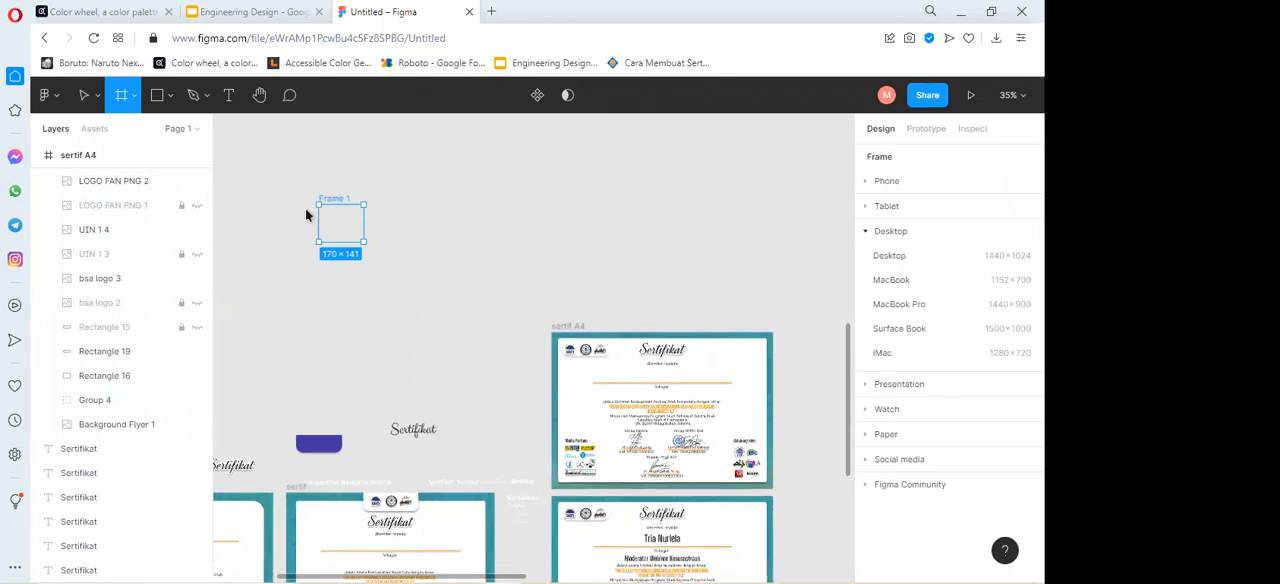
scroll(306, 210, "up", 3)
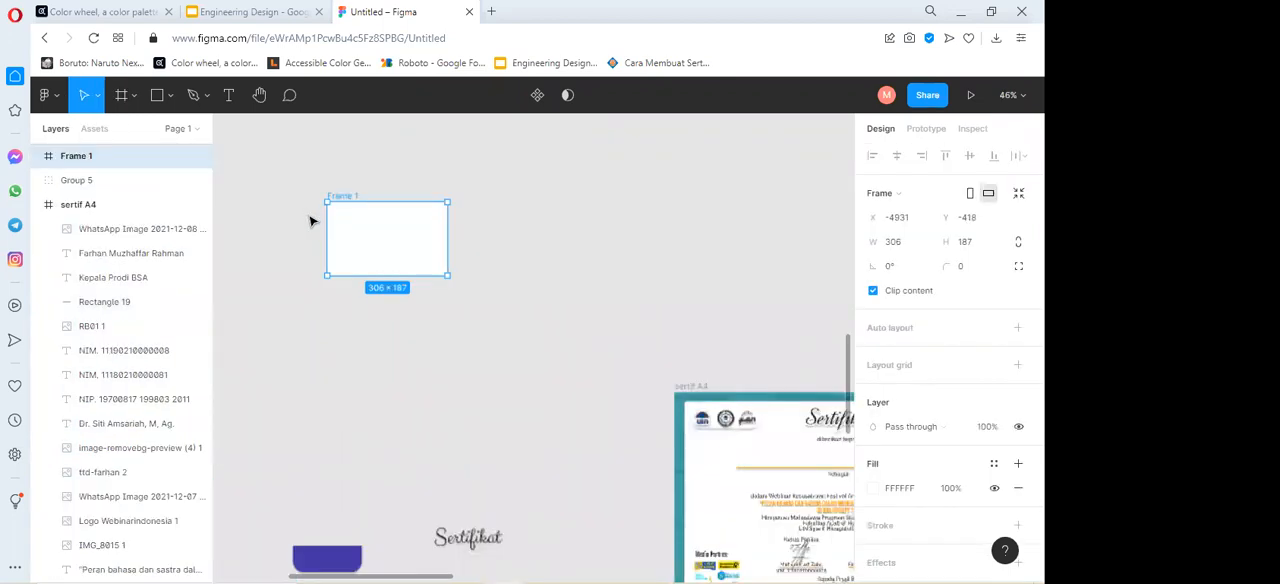
scroll(310, 221, "up", 2)
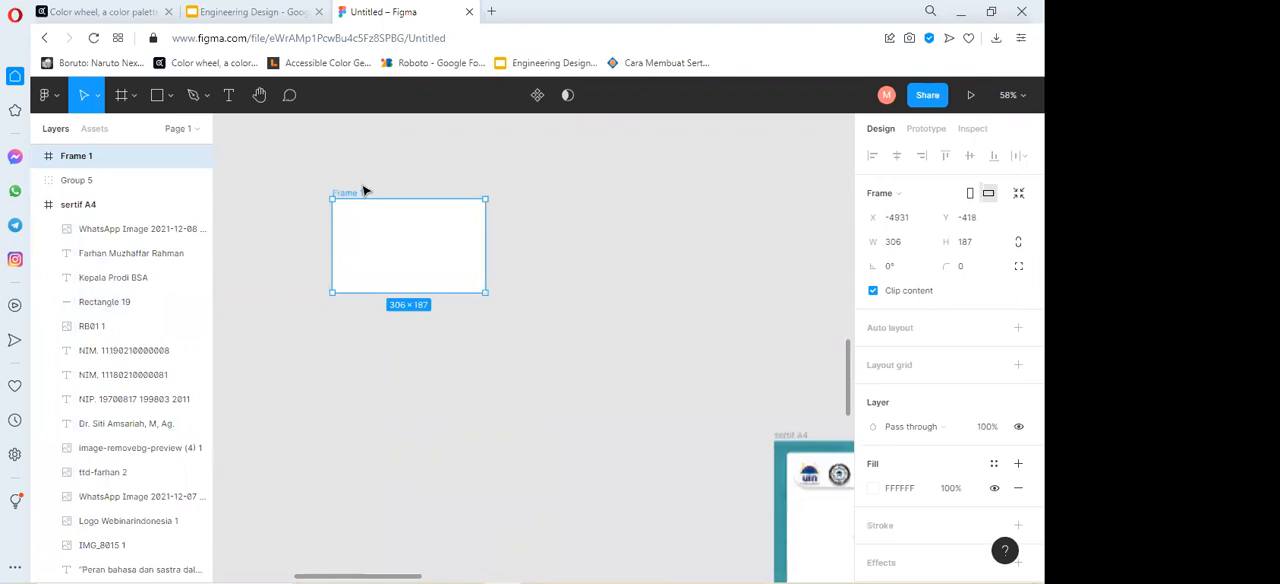
scroll(315, 210, "up", 4)
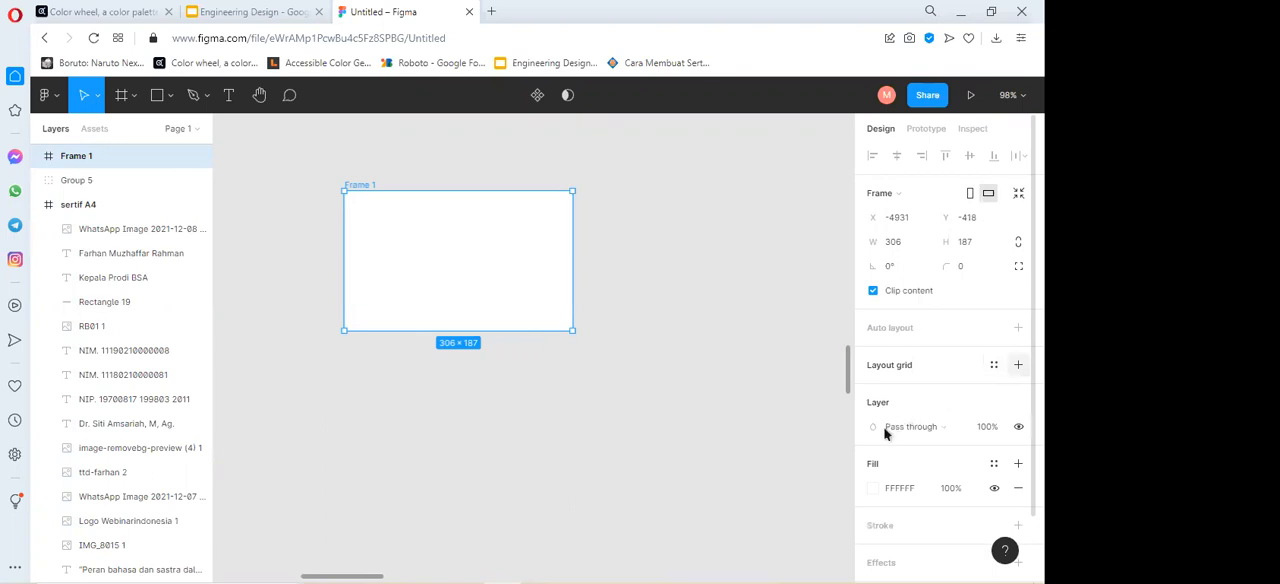
Add a layout grid to the new frame, set its type to Columns, and close the grid settings.
left_click(886, 366)
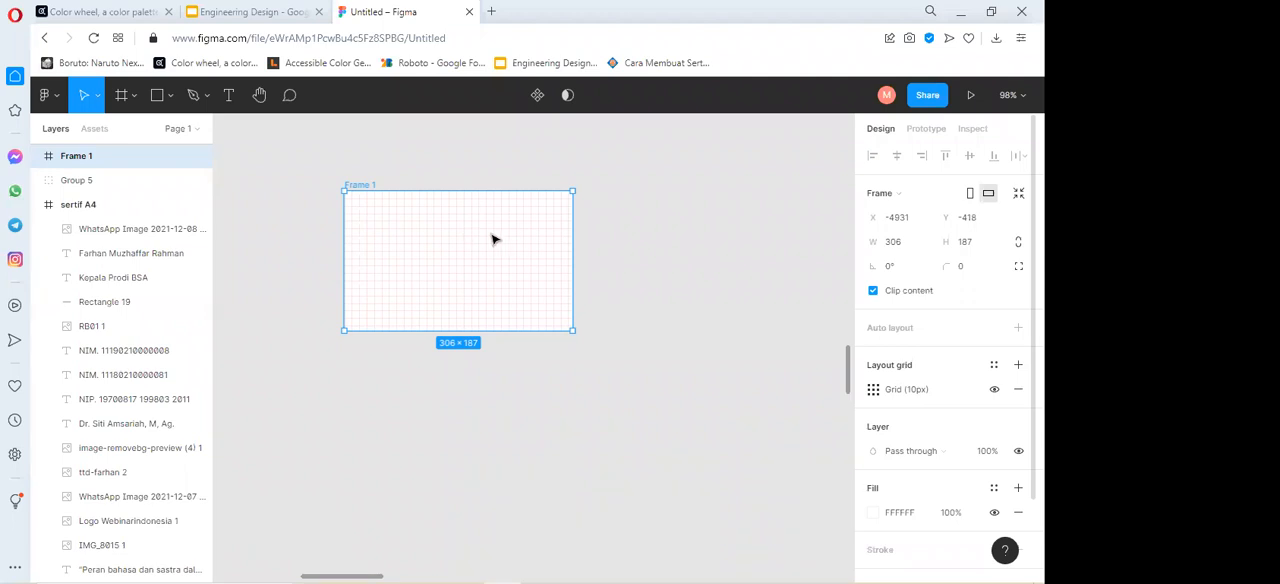
left_click(876, 392)
left_click(728, 397)
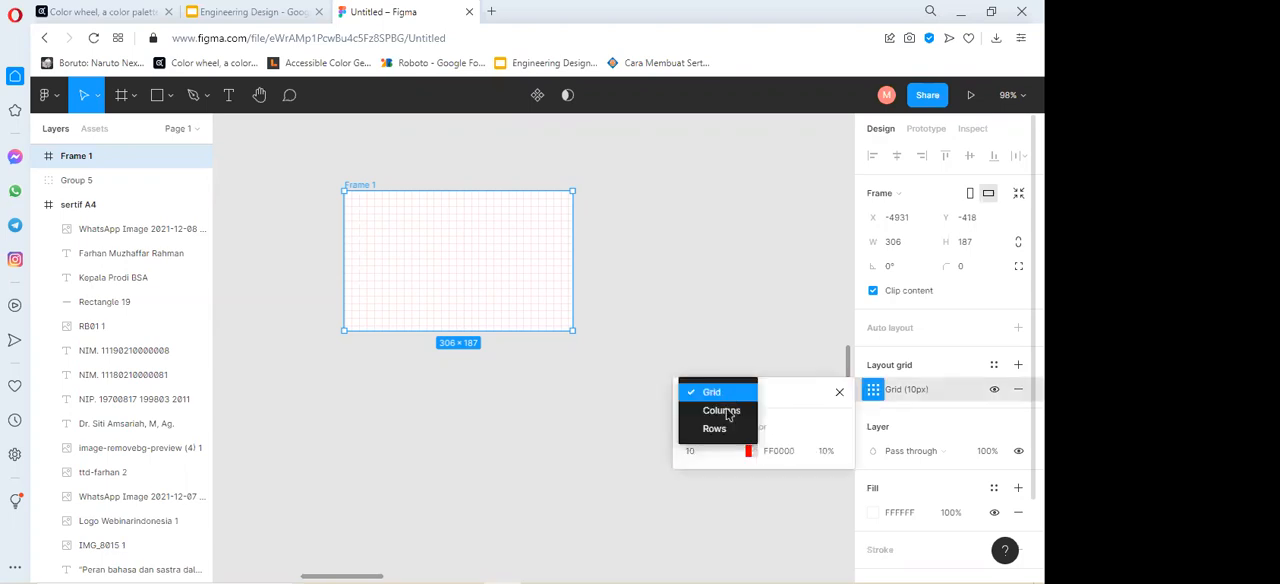
left_click(721, 411)
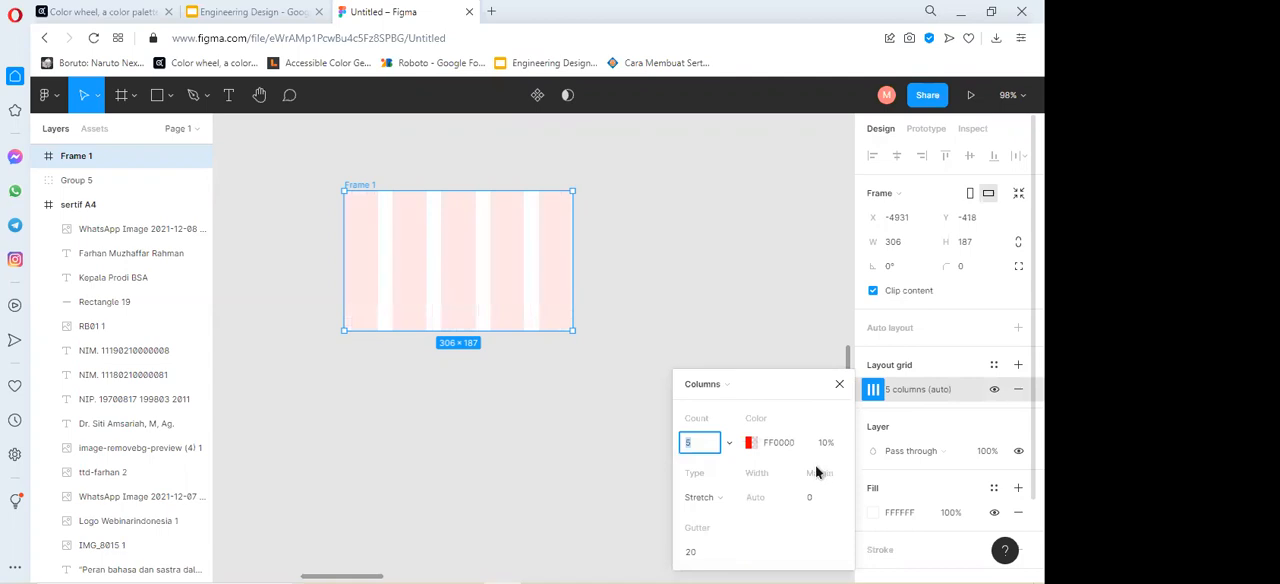
left_click(840, 386)
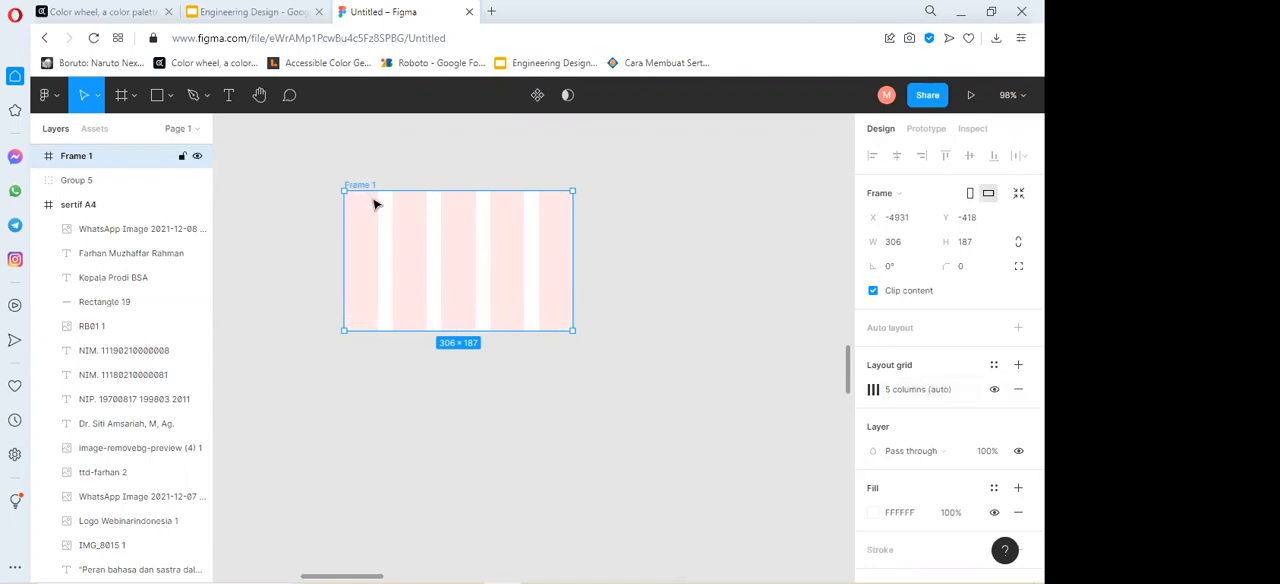
Examine the new frame's columns up close and check its column grid settings.
scroll(375, 205, "up", 2)
scroll(527, 251, "up", 2)
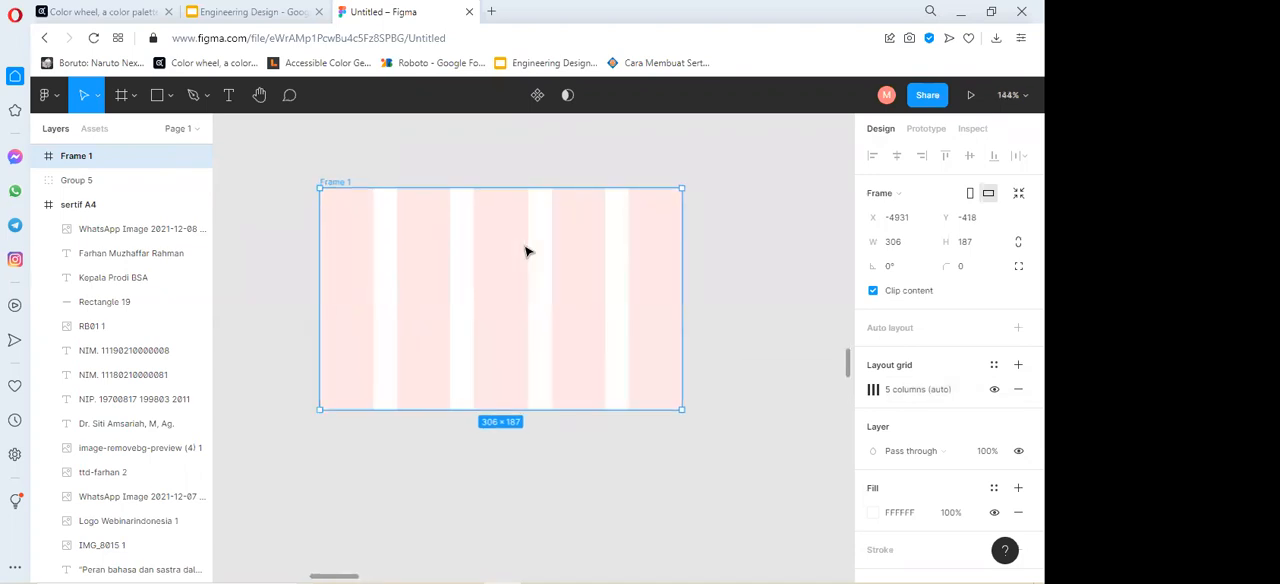
scroll(527, 251, "up", 1)
scroll(527, 251, "up", 1)
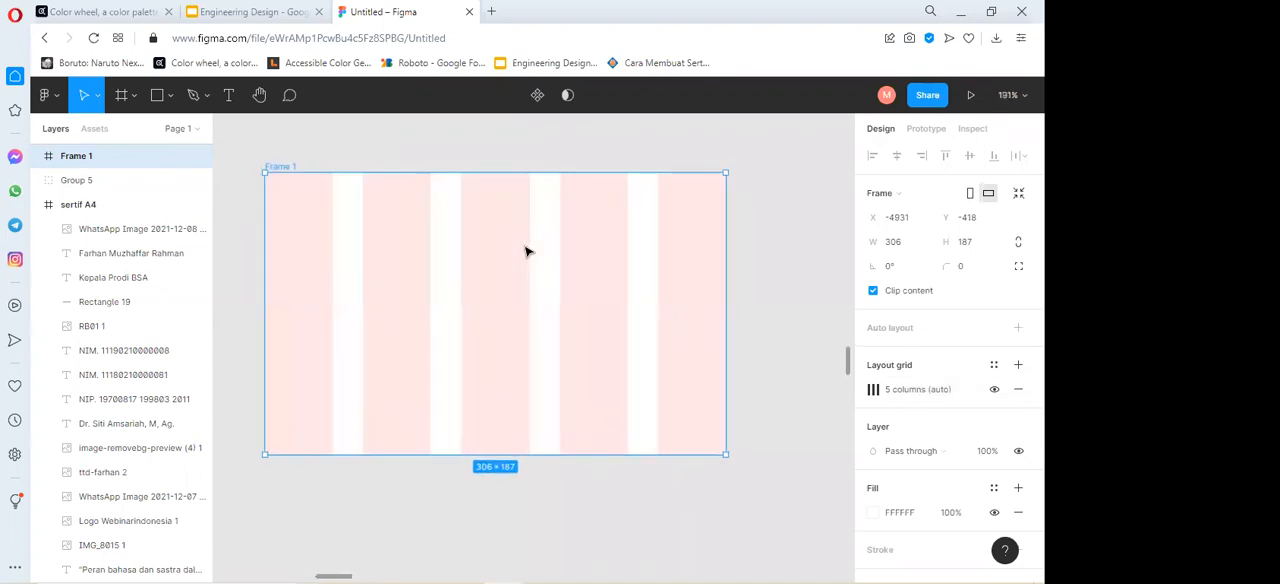
left_click(871, 391)
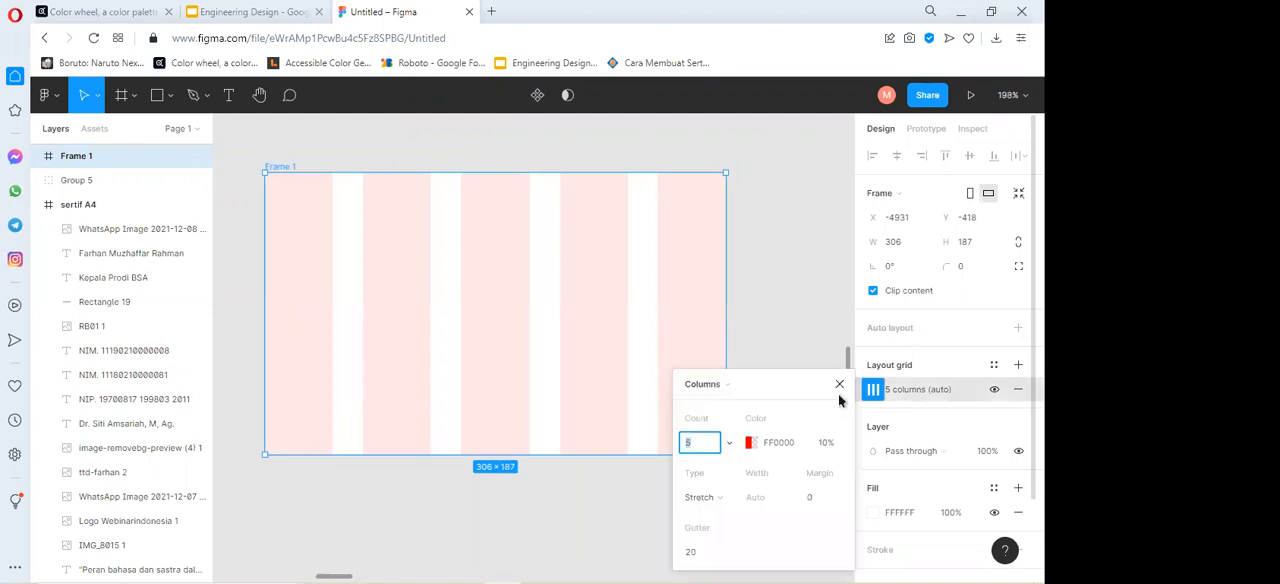
left_click(725, 386)
Add a second layout grid to the new frame, set its type to Rows, and close the grid settings.
left_click(1018, 366)
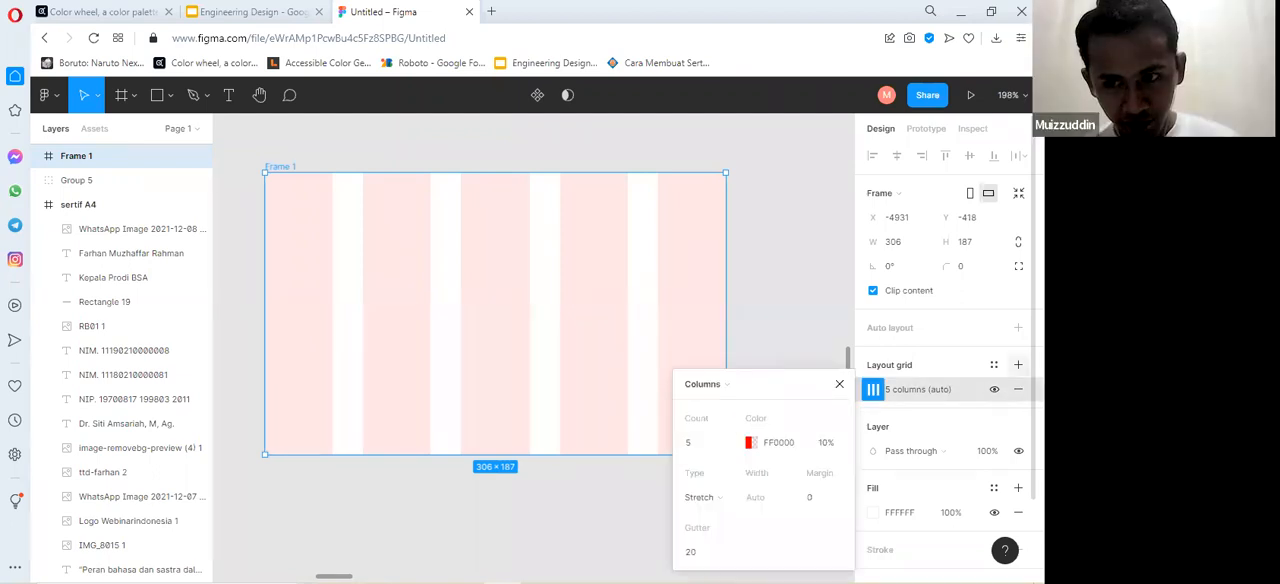
left_click(1018, 365)
left_click(873, 392)
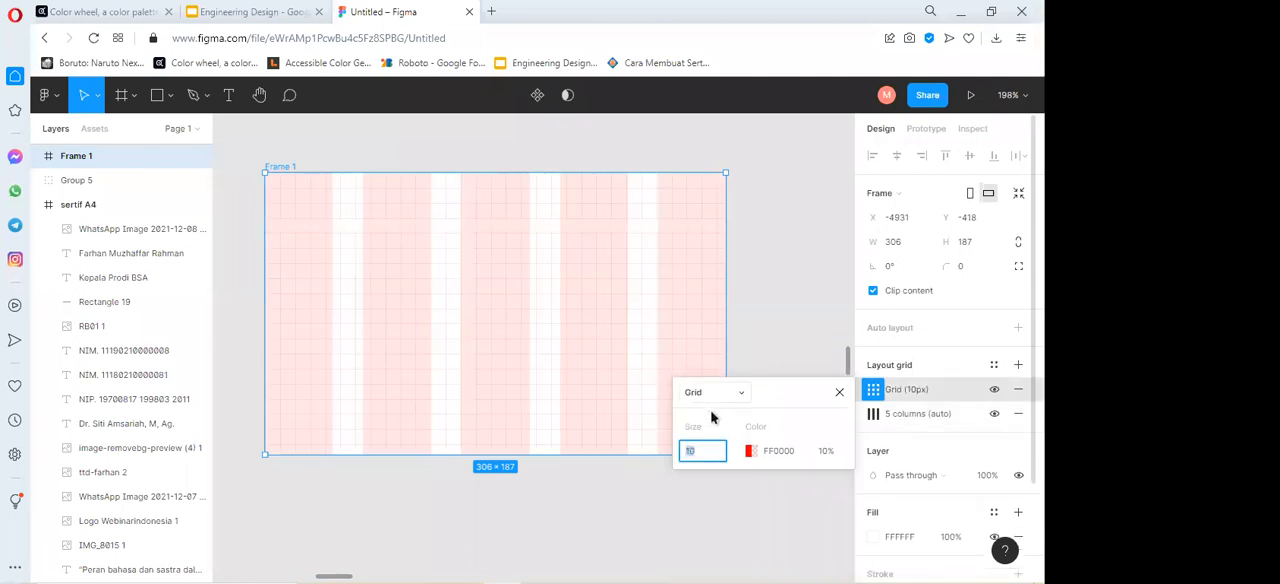
left_click(720, 427)
left_click(713, 392)
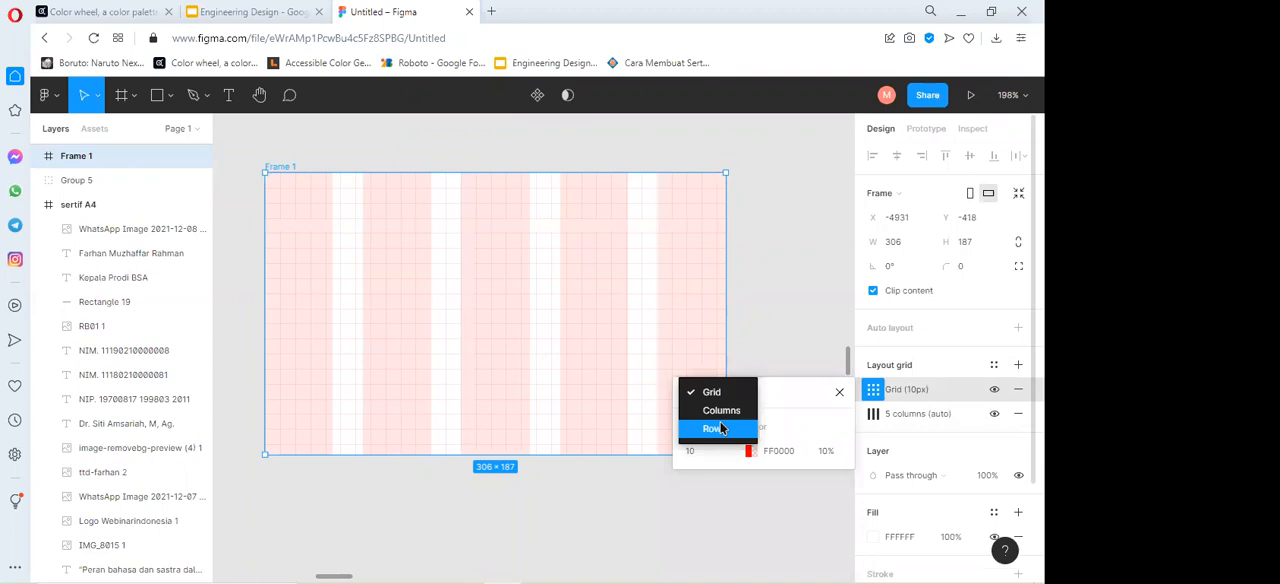
left_click(720, 421)
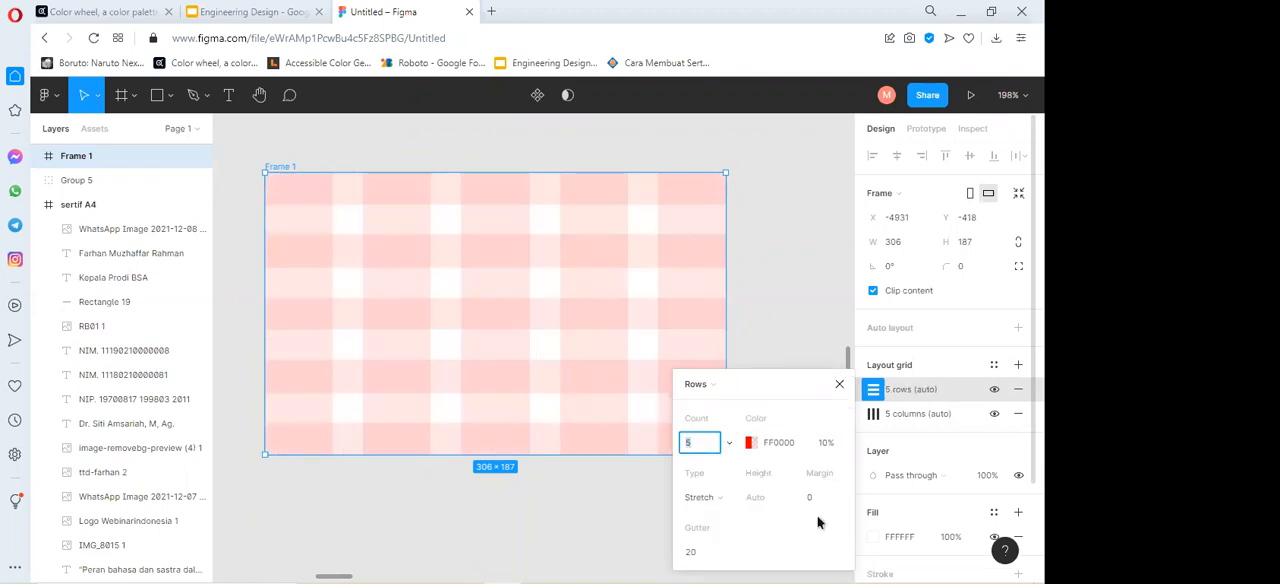
left_click(844, 387)
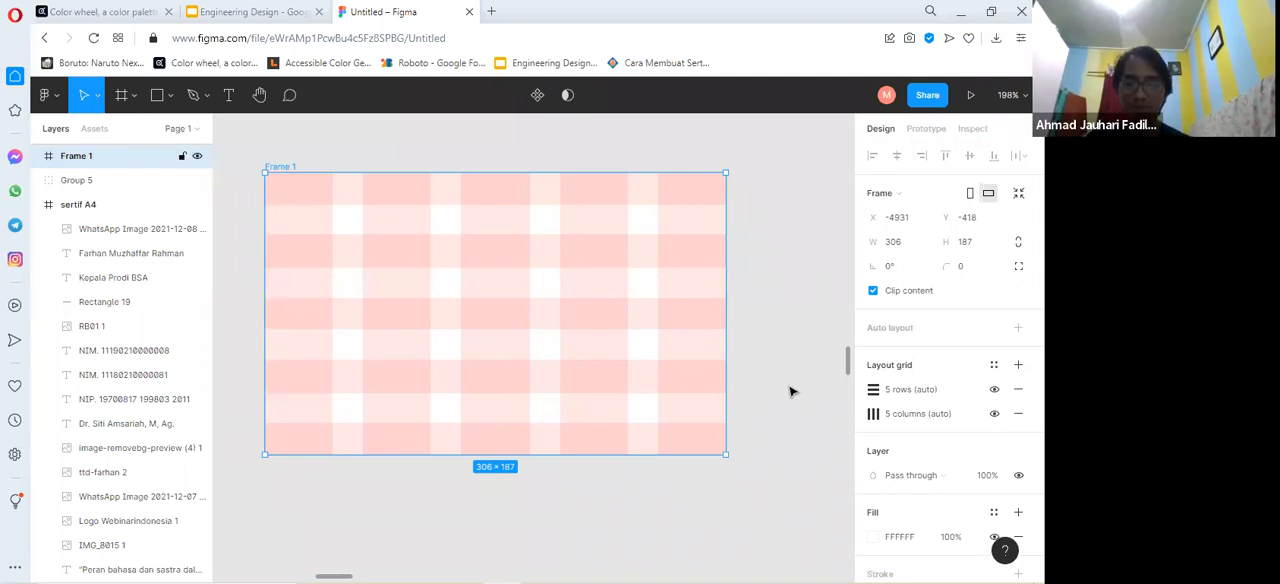
Review the overlapping row and column grids on the new frame and switch to the Engineering Design presentation.
scroll(790, 391, "down", 1)
scroll(790, 391, "down", 3)
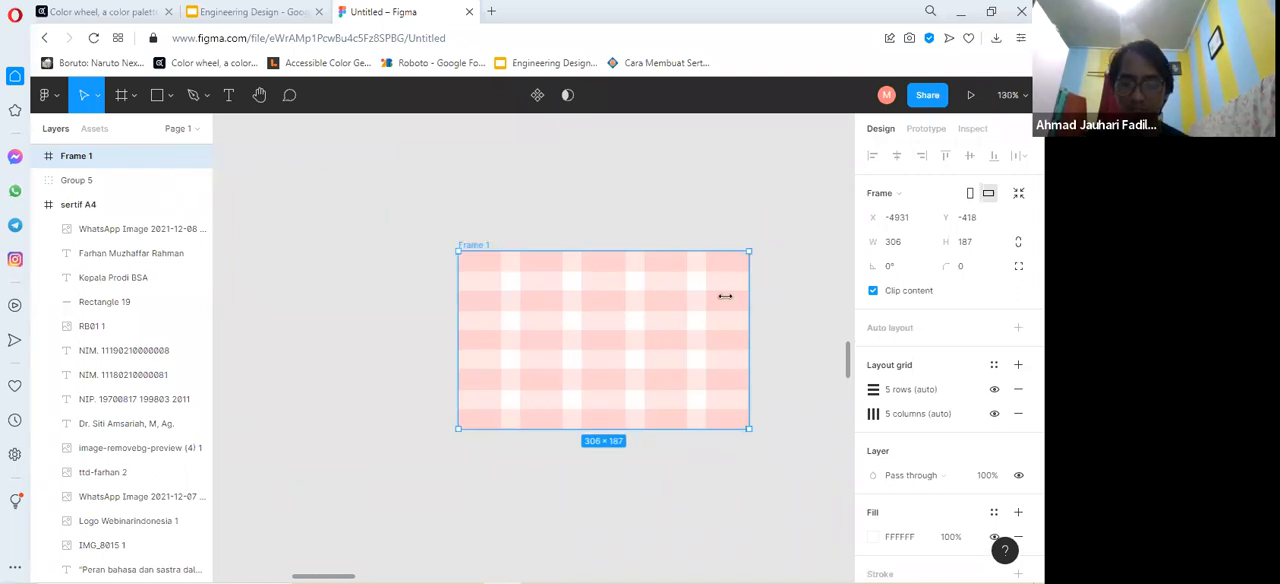
scroll(494, 255, "down", 1)
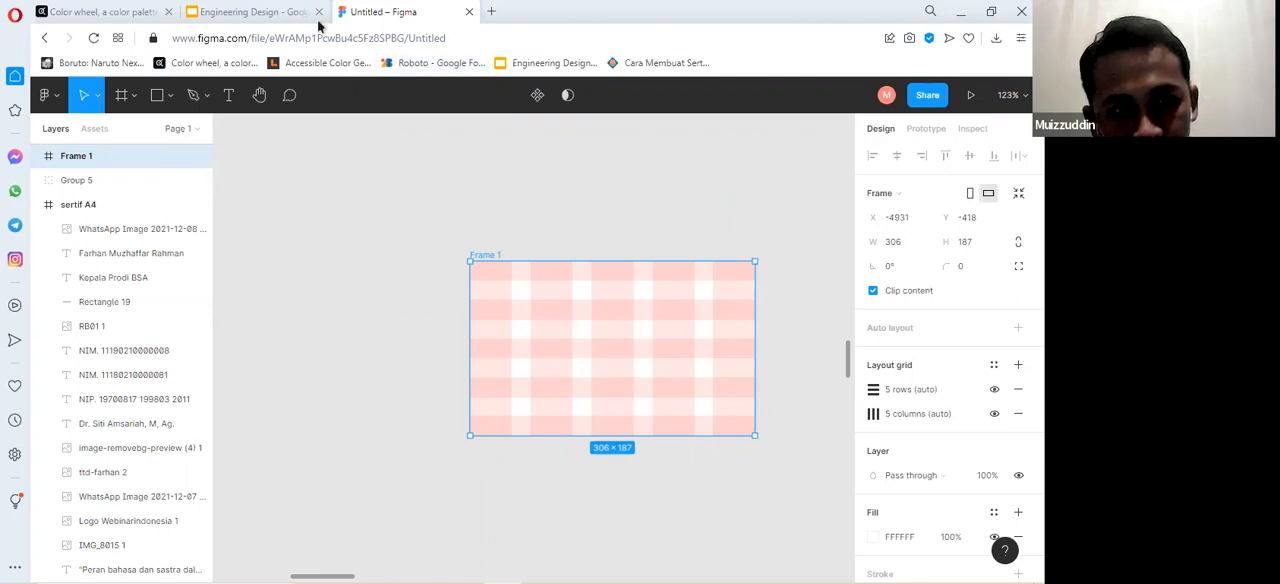
left_click(254, 10)
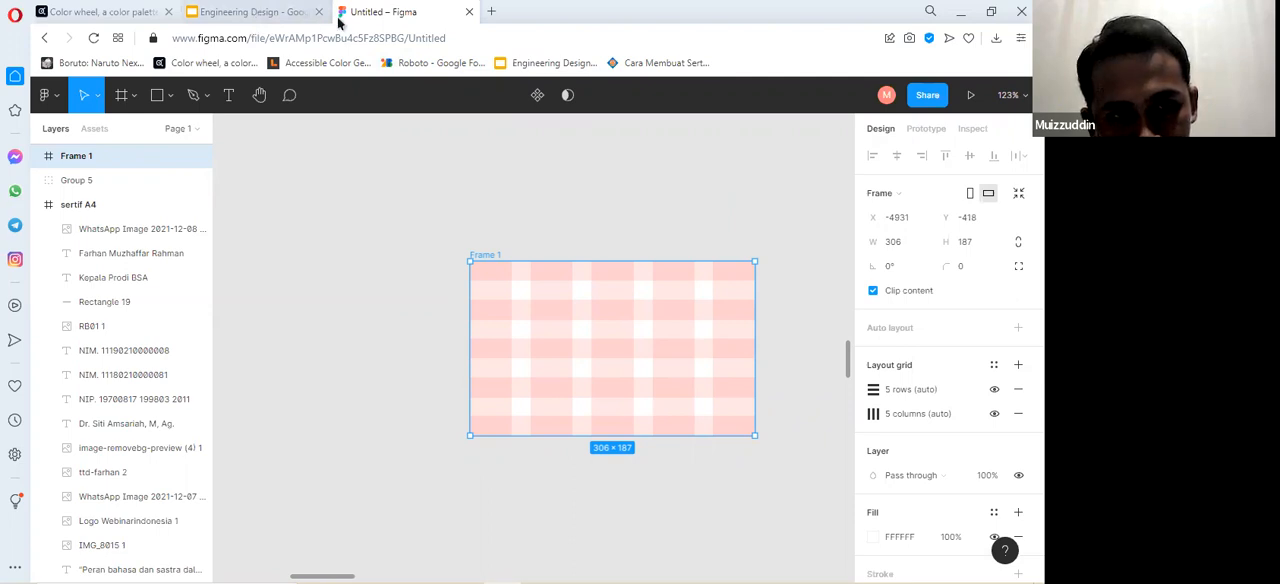